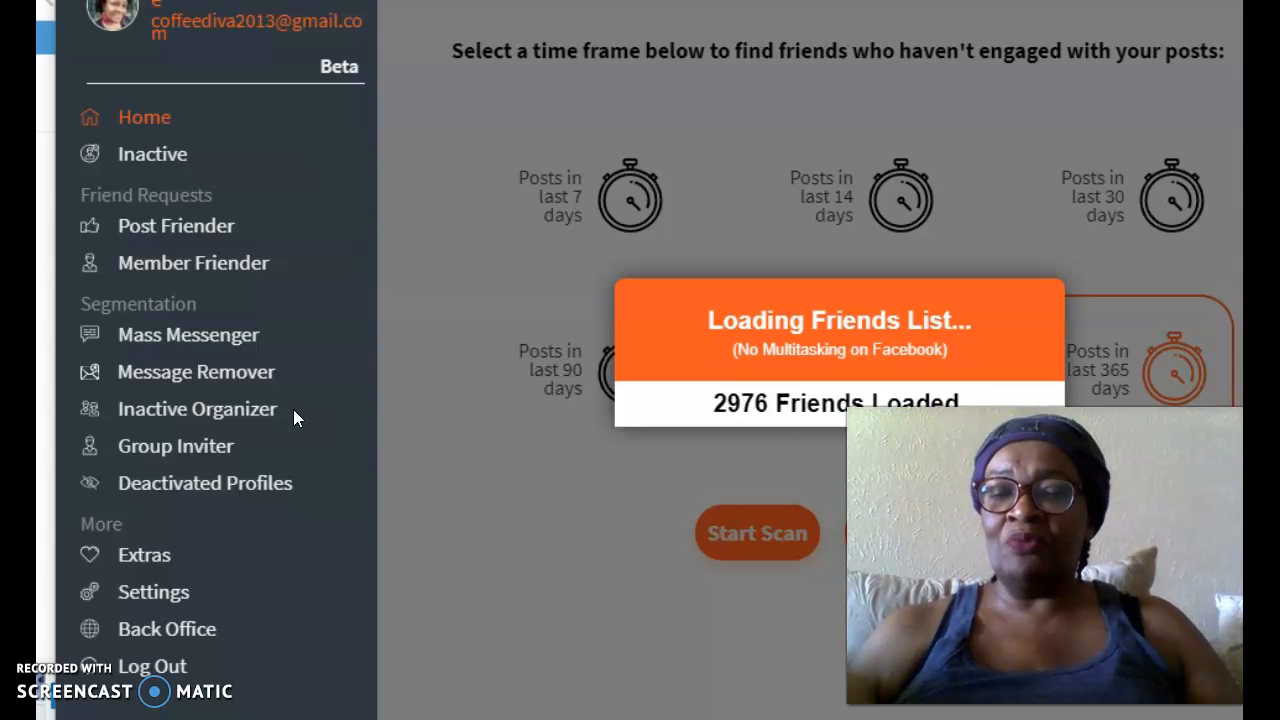
click(293, 456)
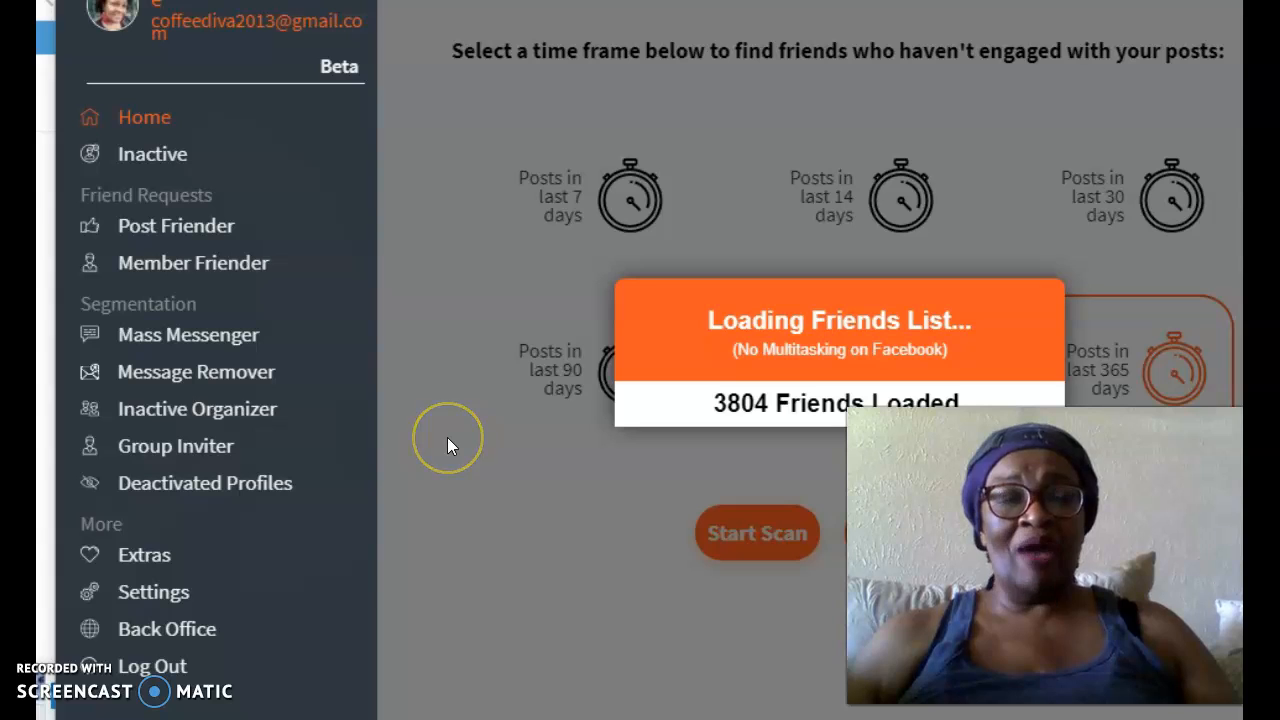
click(443, 481)
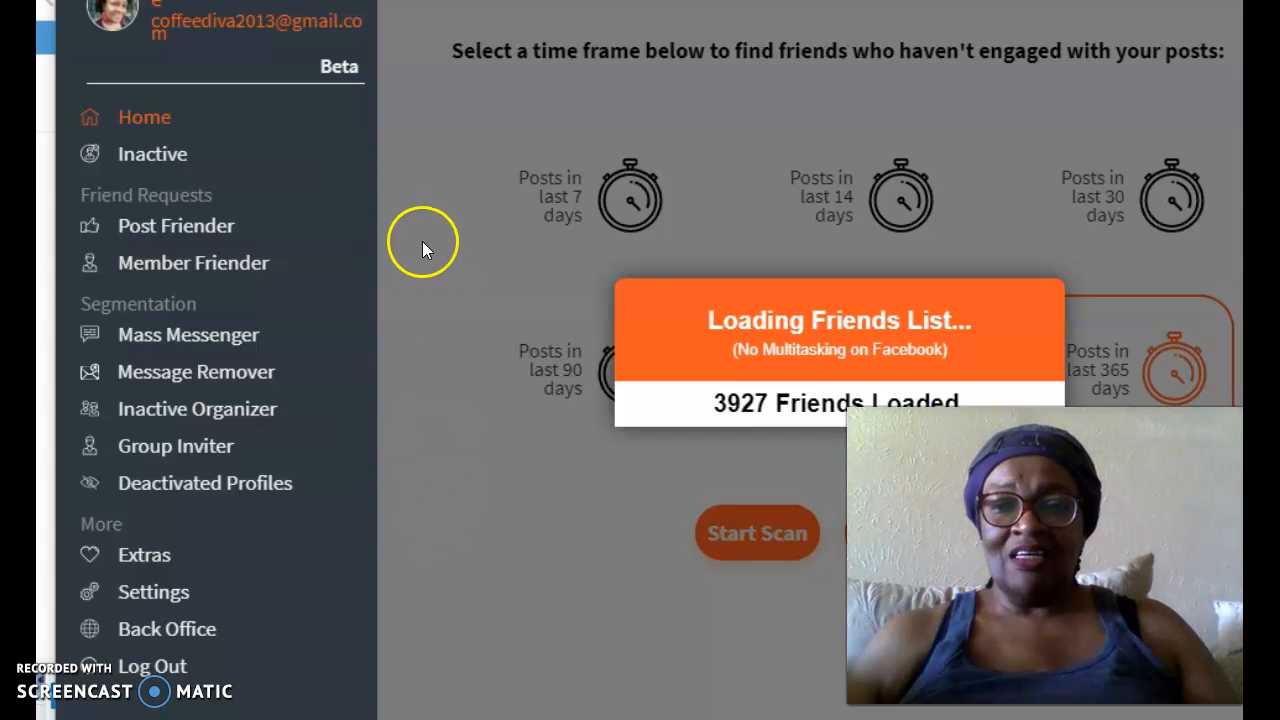
Step: Open Facebook through the Post Friender tool and bring up the highlighted list of people who reacted to the 3D photo post
click(208, 232)
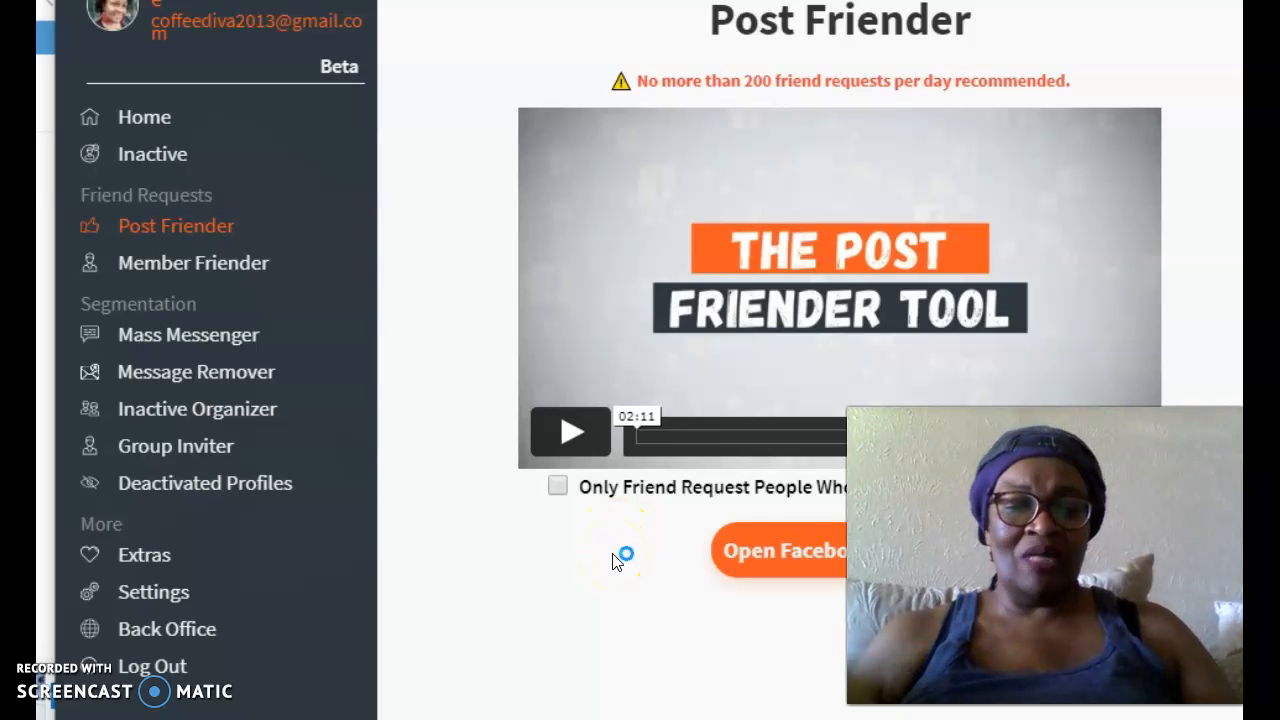
click(780, 556)
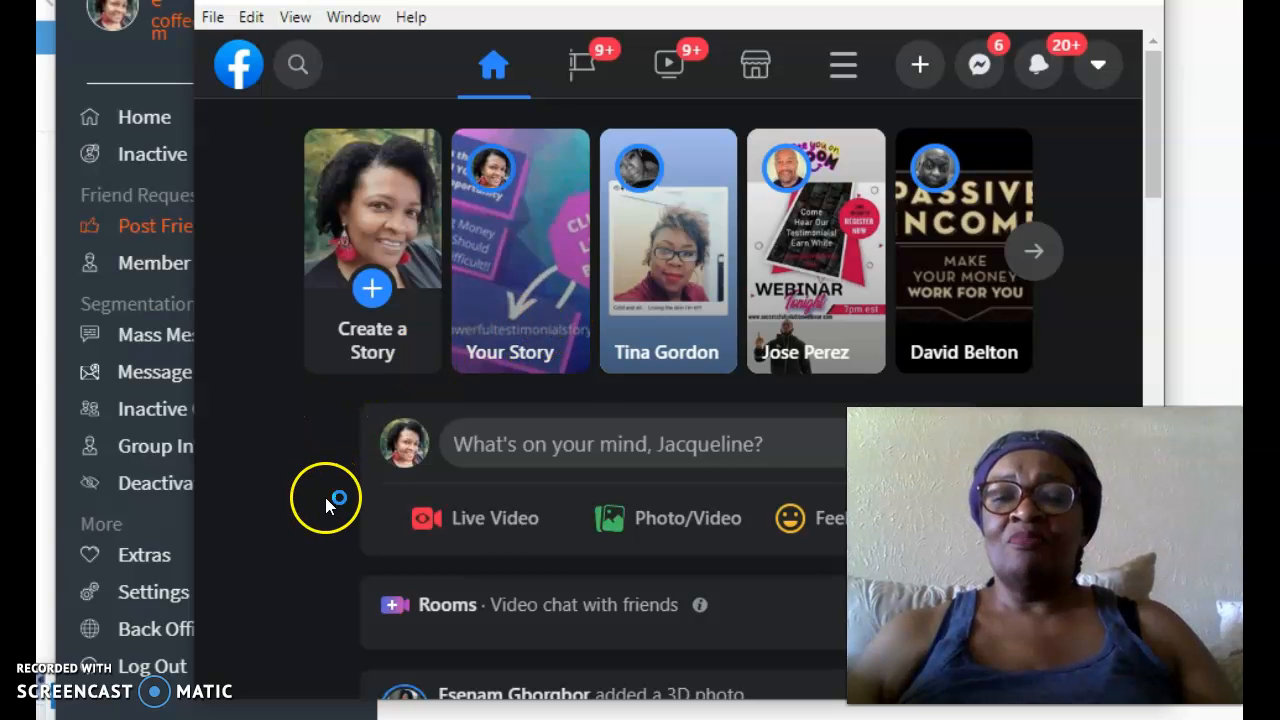
scroll(312, 632, down, 3)
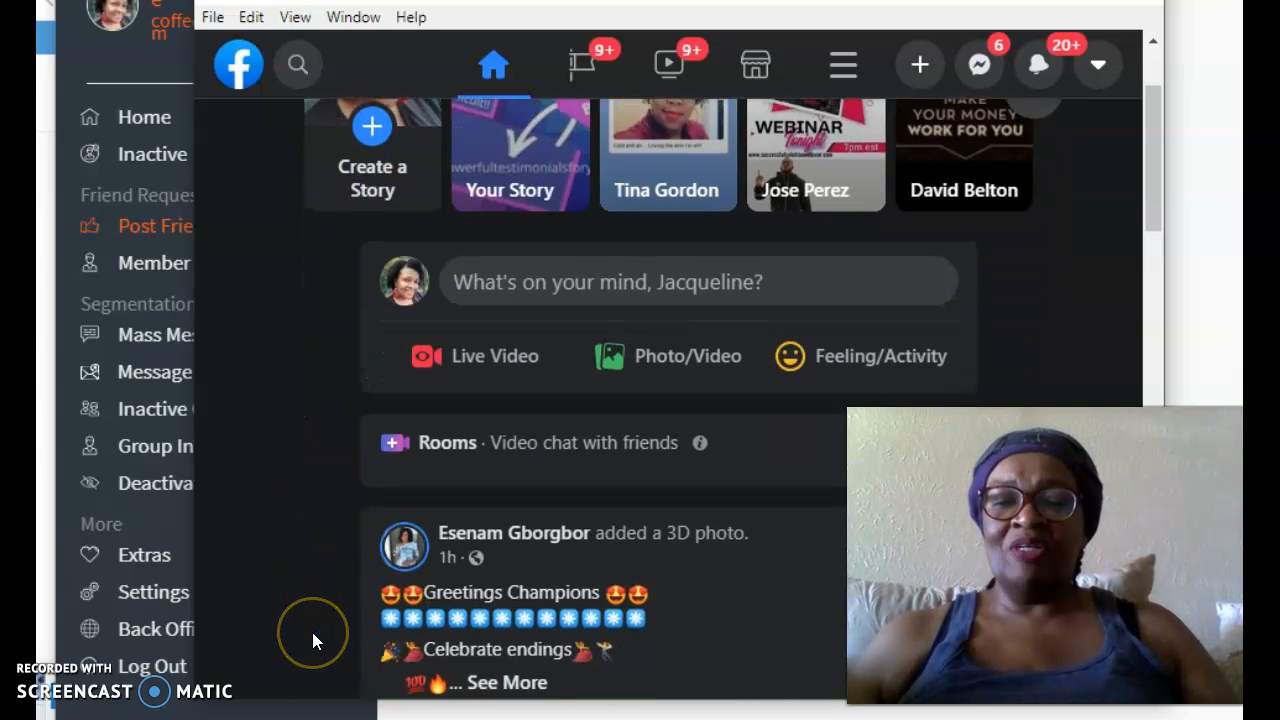
scroll(312, 632, down, 3)
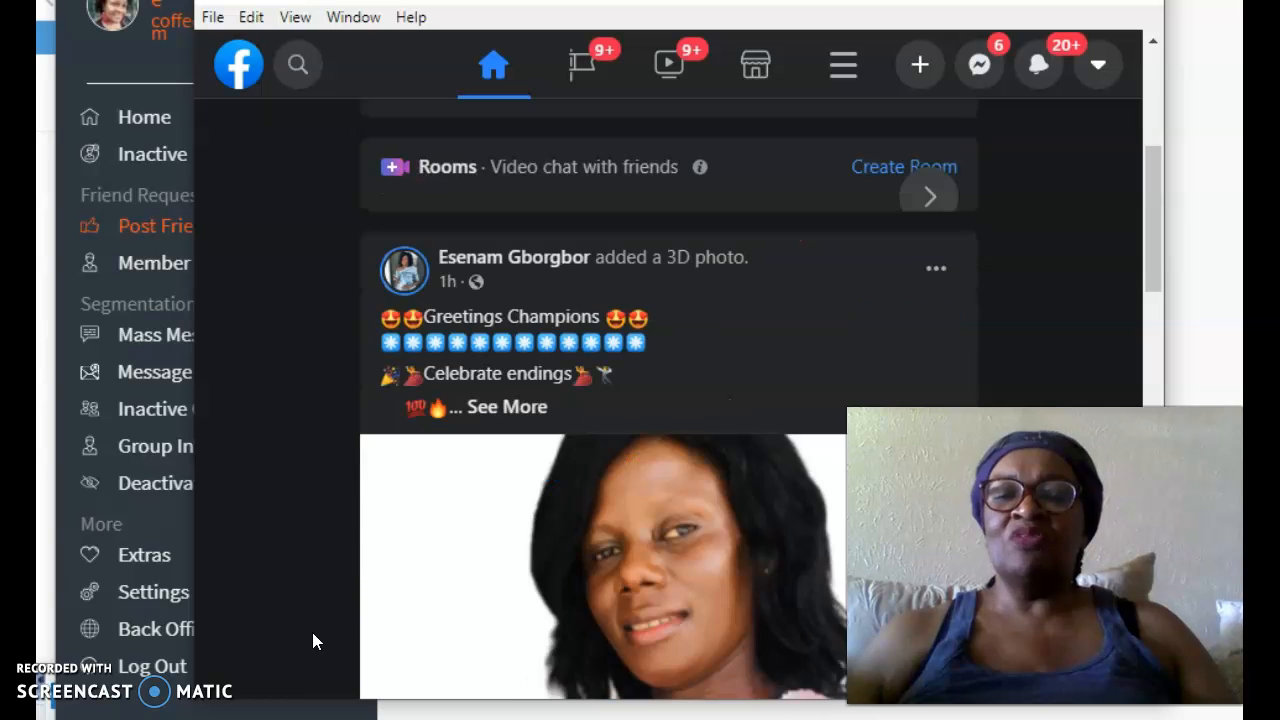
scroll(312, 632, down, 2)
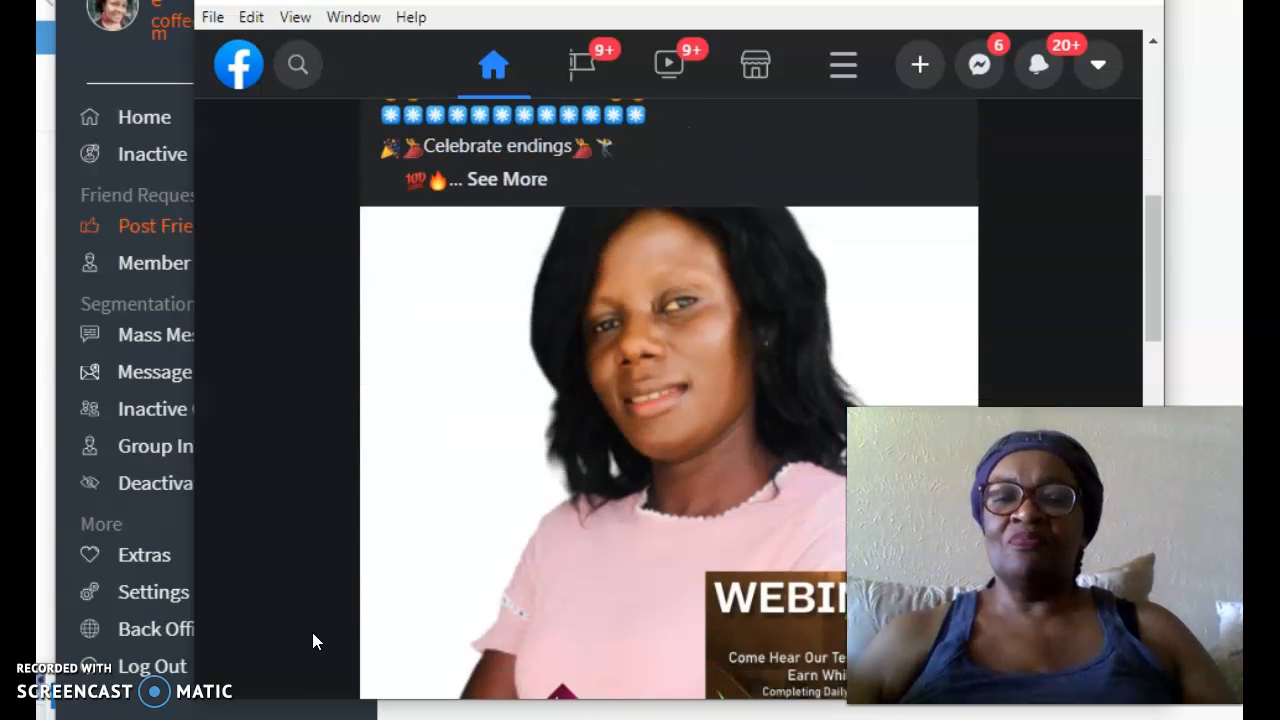
scroll(312, 632, down, 1)
scroll(312, 632, down, 3)
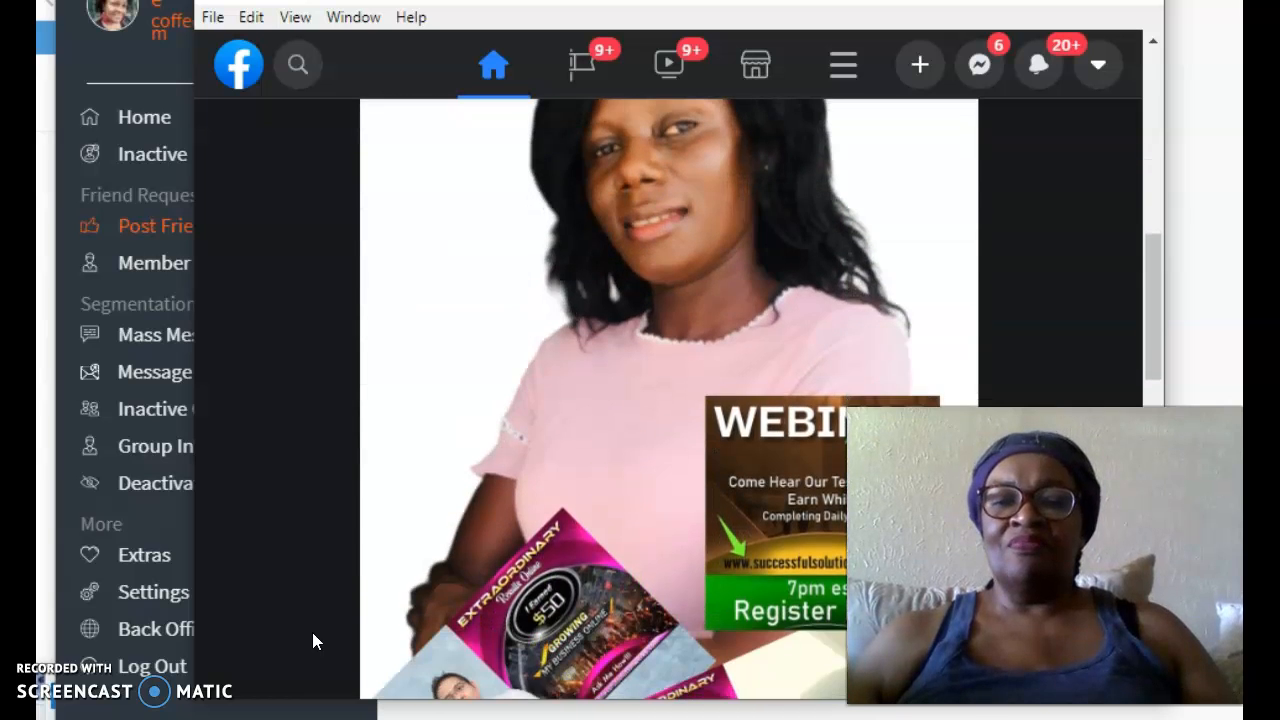
scroll(312, 632, down, 1)
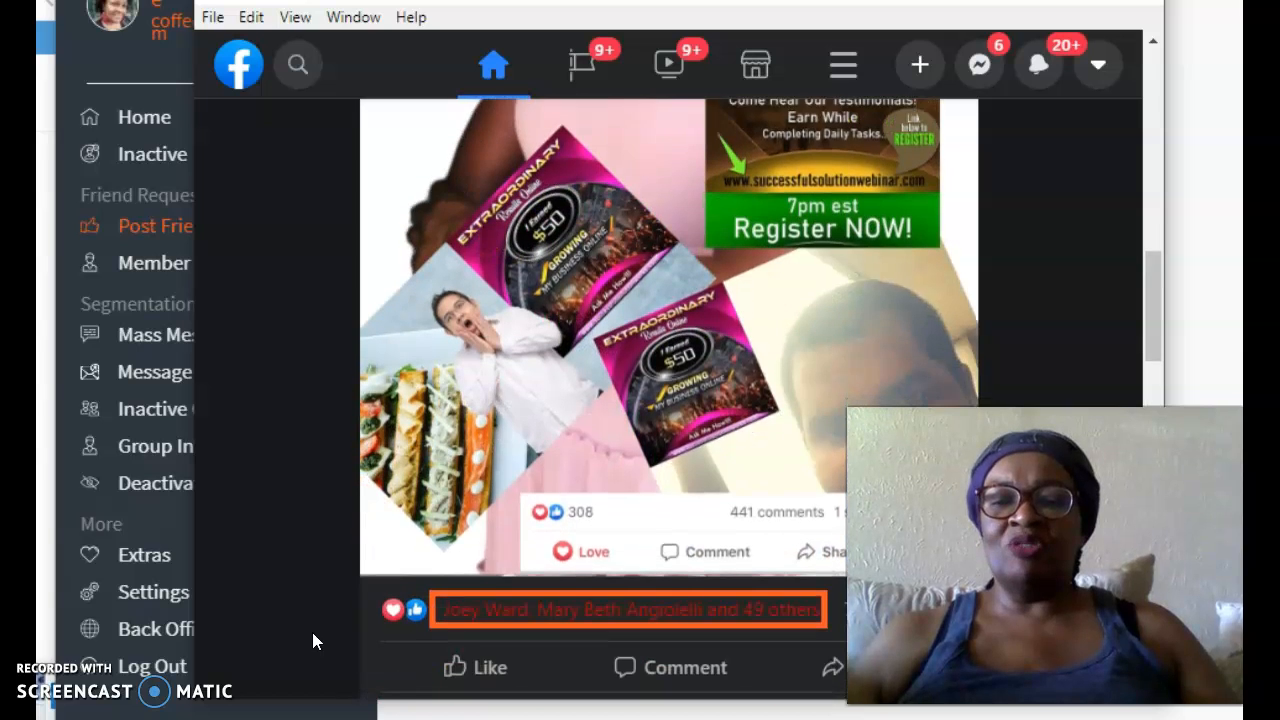
scroll(312, 632, down, 1)
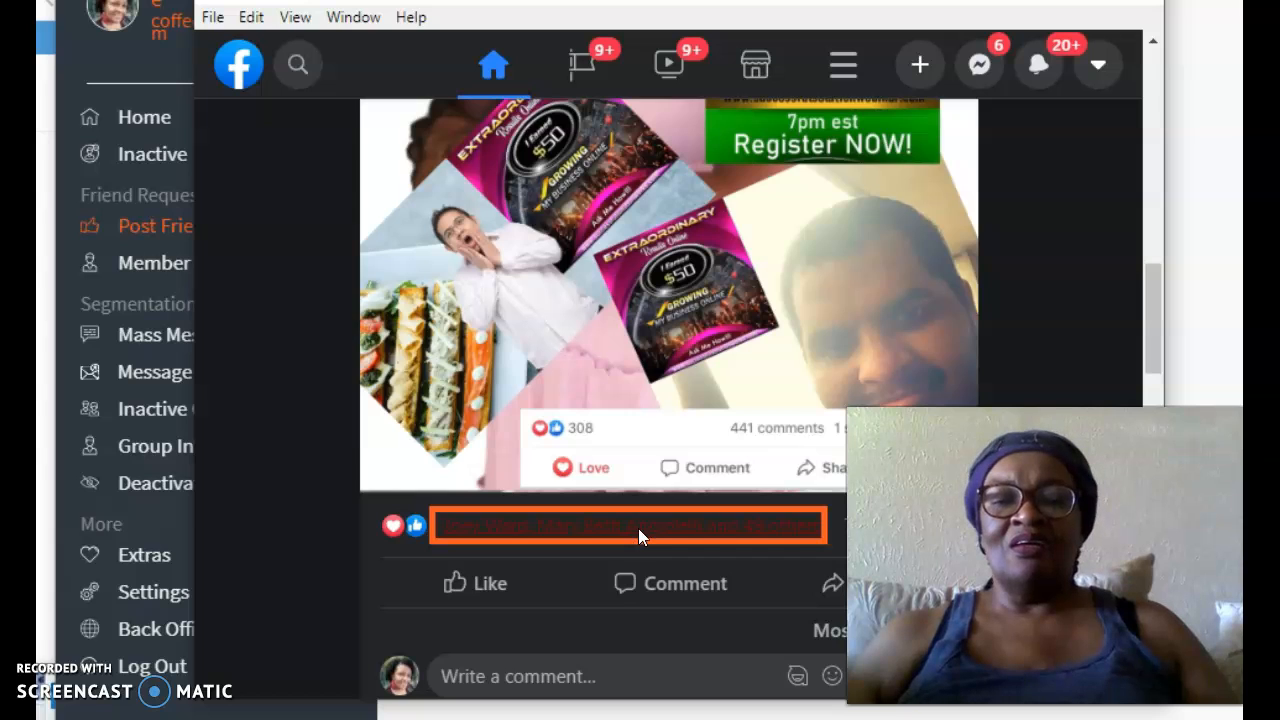
click(638, 528)
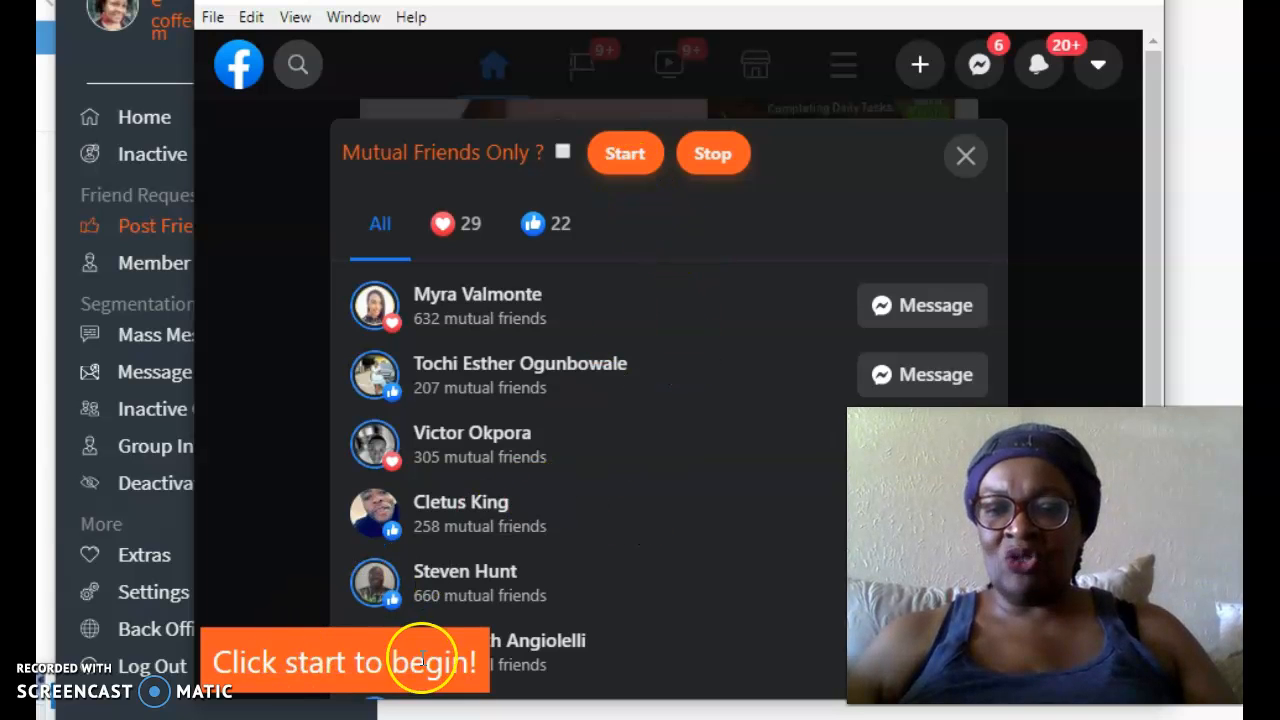
Step: Start friend requesting the people who reacted without limiting it to mutual friends, stop the run and close the Facebook window
click(622, 170)
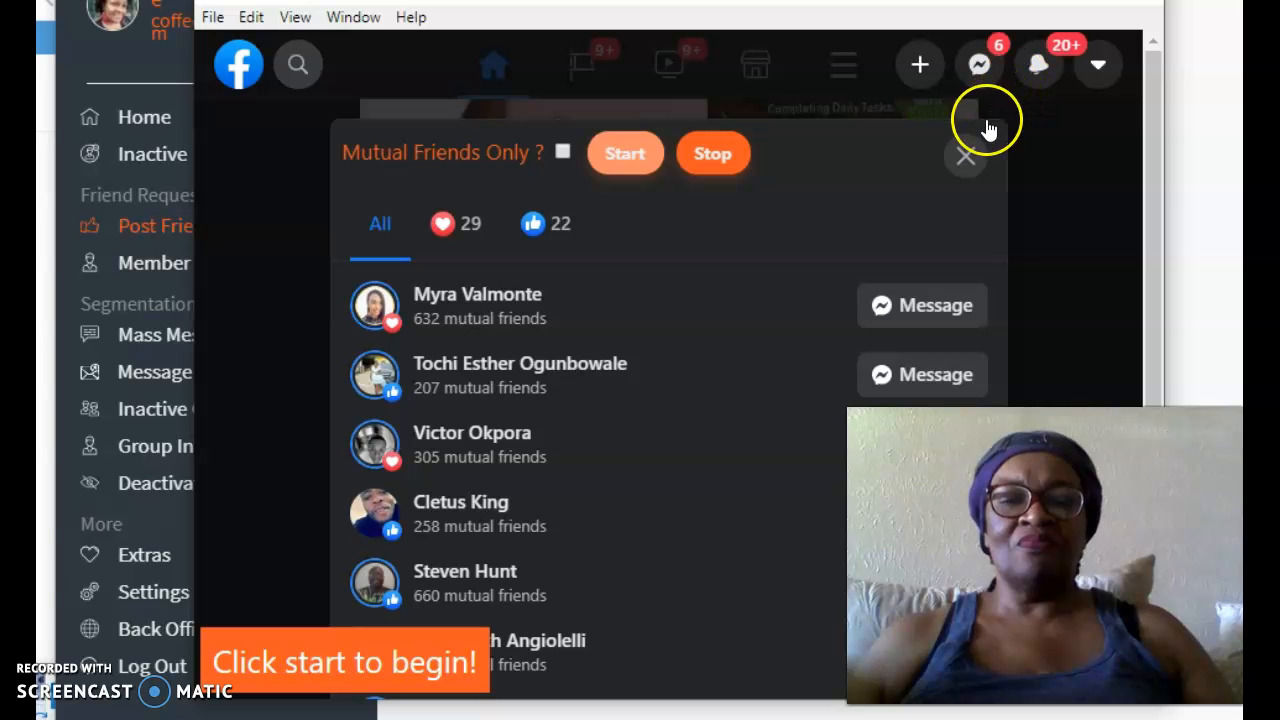
click(714, 157)
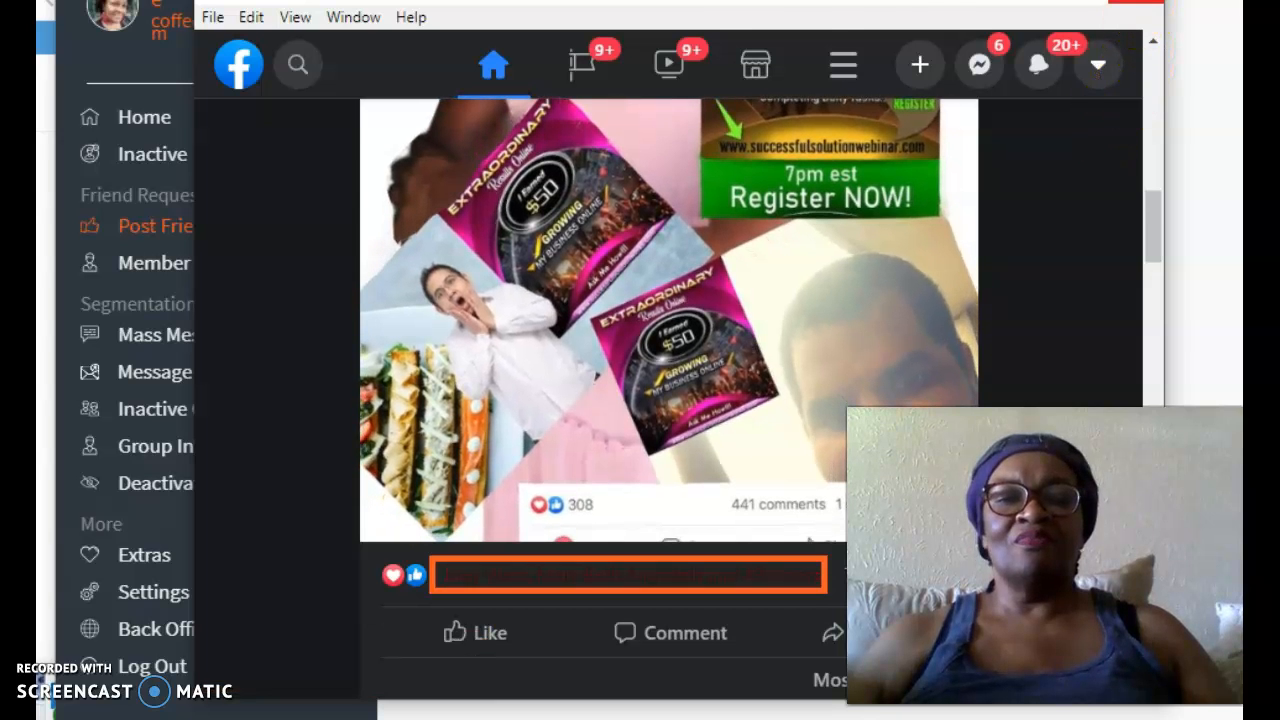
click(1136, 1)
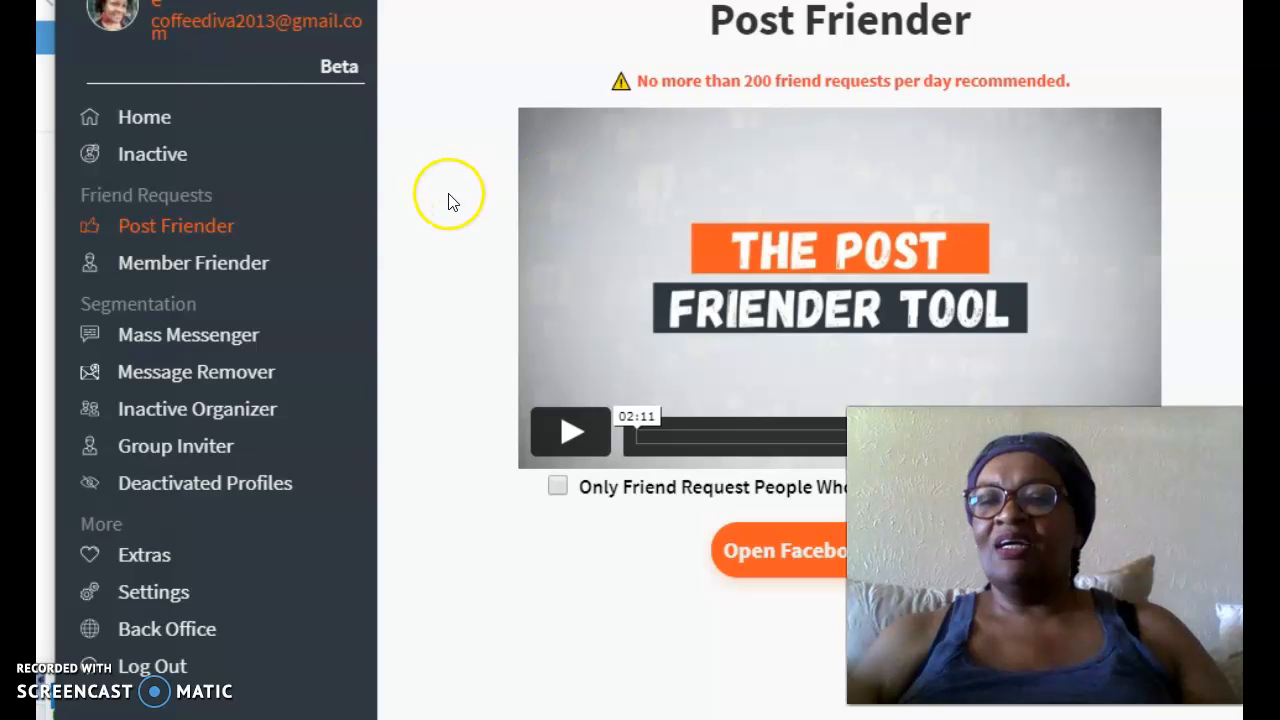
Step: View the Member Friender tool, return to Post Friender and open its Facebook window again
click(262, 266)
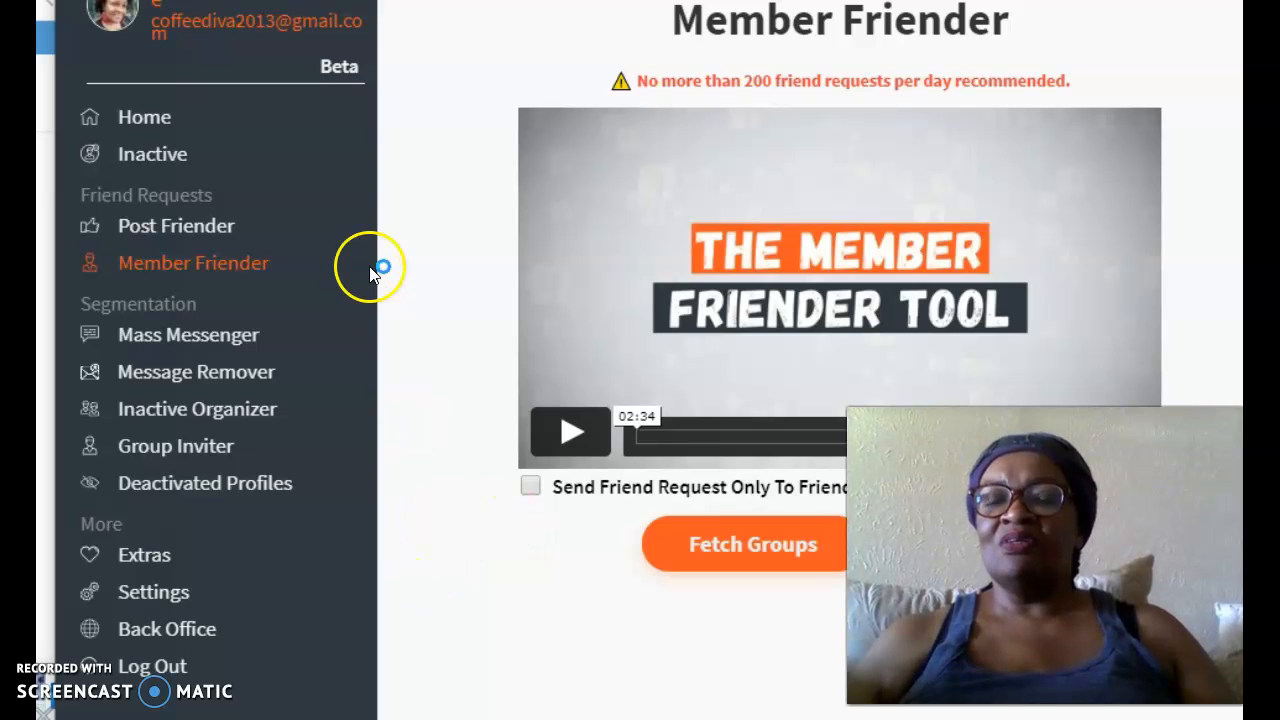
click(221, 228)
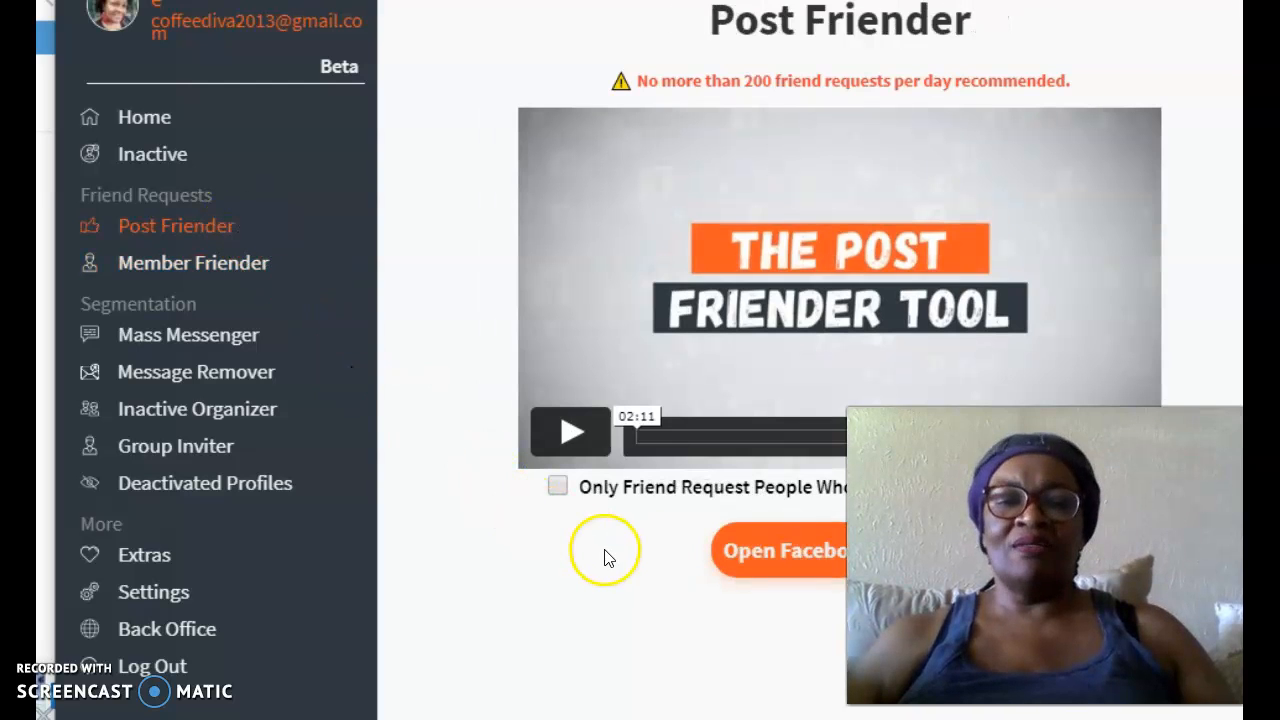
click(760, 553)
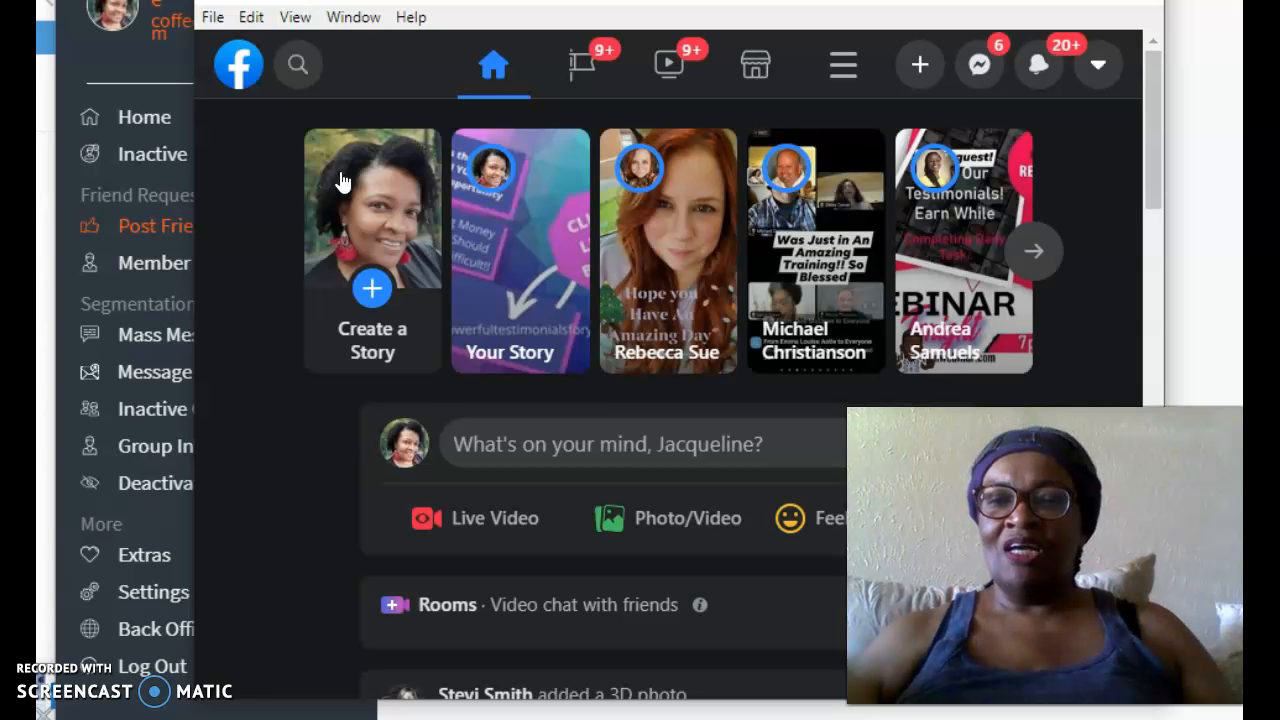
Step: Search Facebook for "dog lovers" and close the chat pop-up covering the results
click(297, 65)
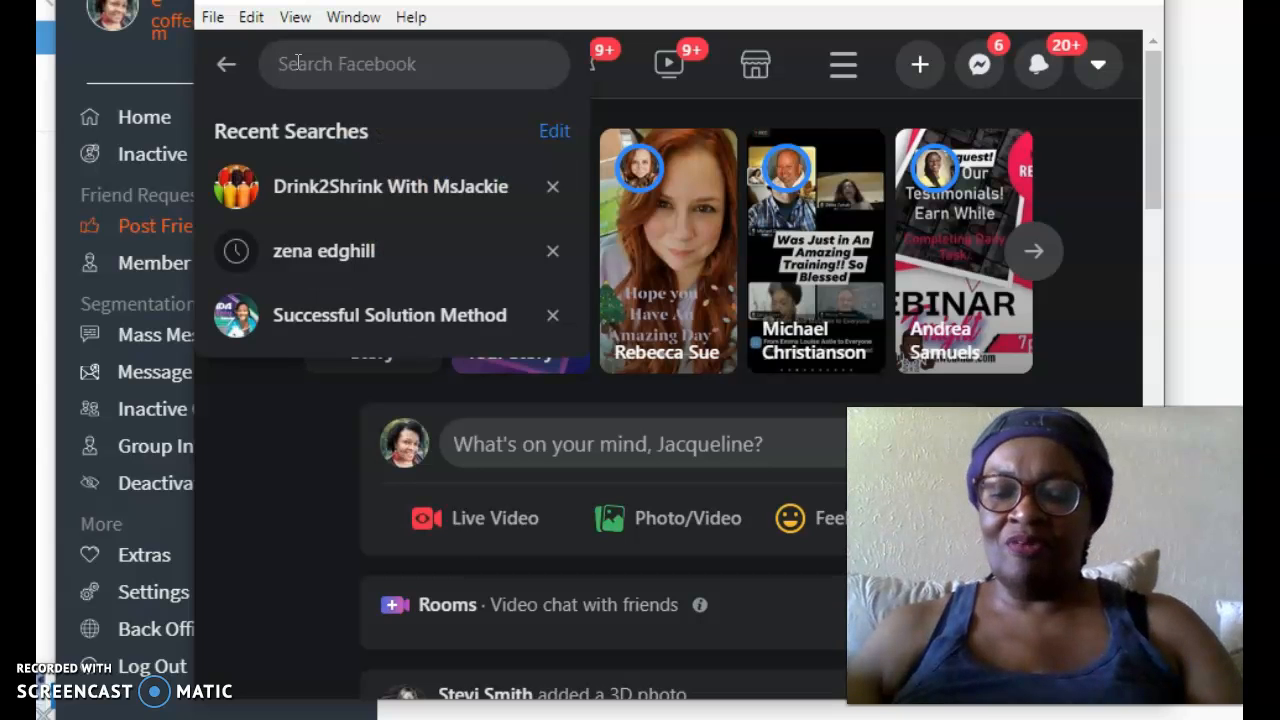
text(dd)
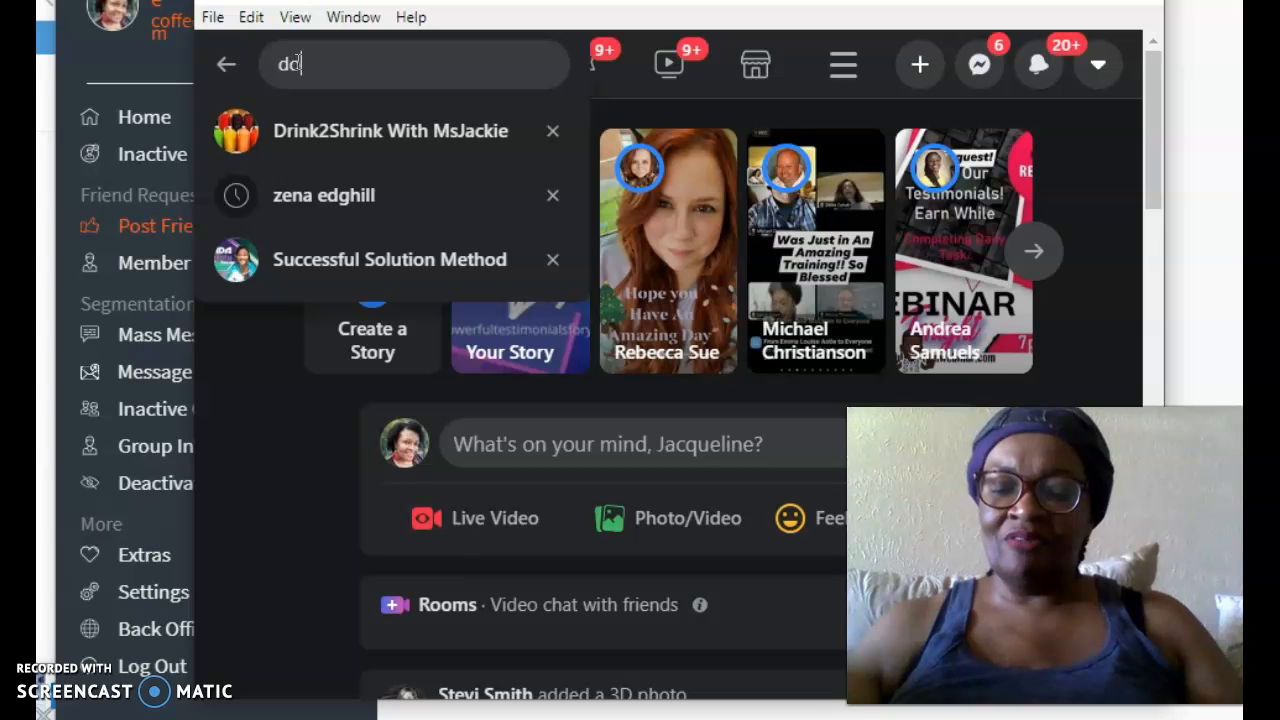
text(g lovers)
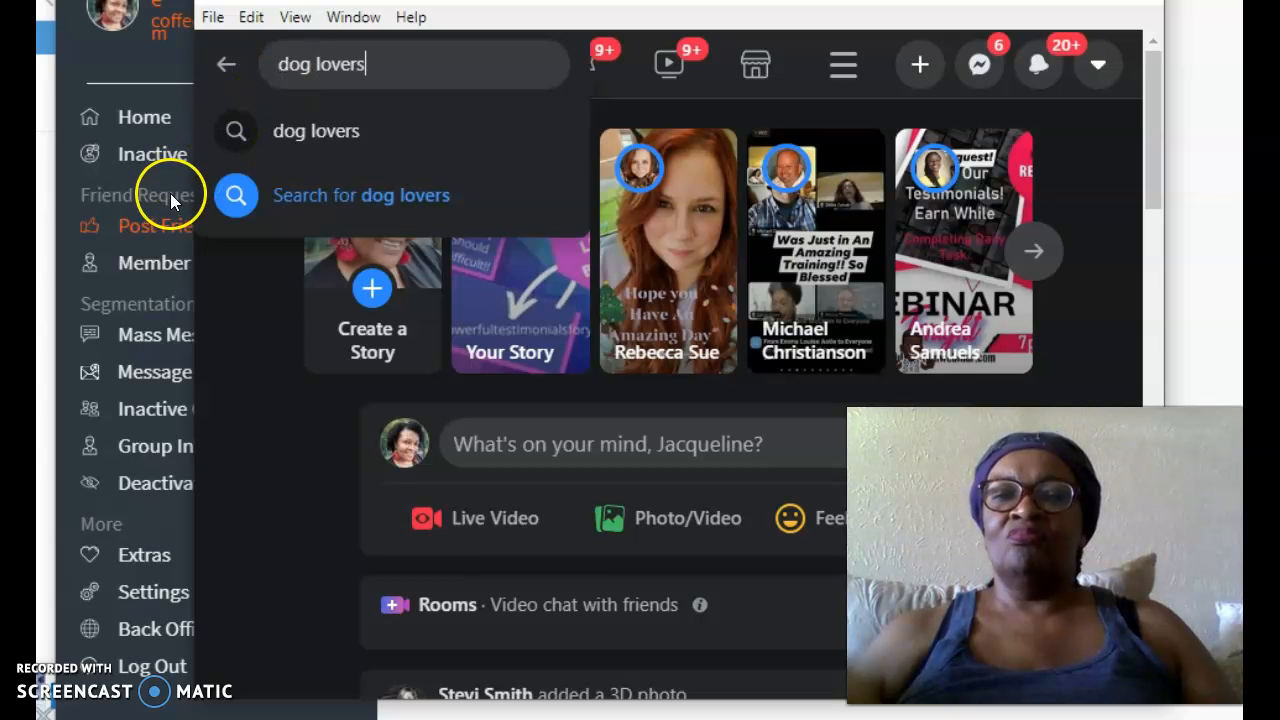
key(Return)
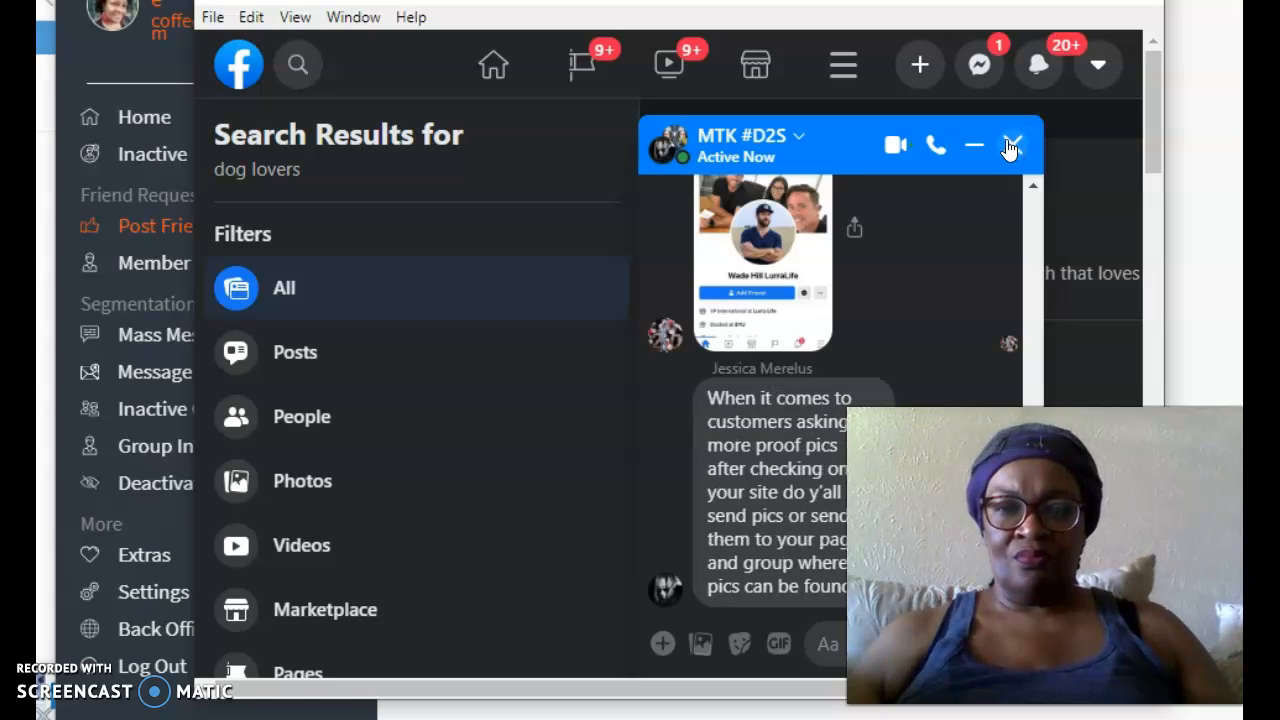
click(1011, 146)
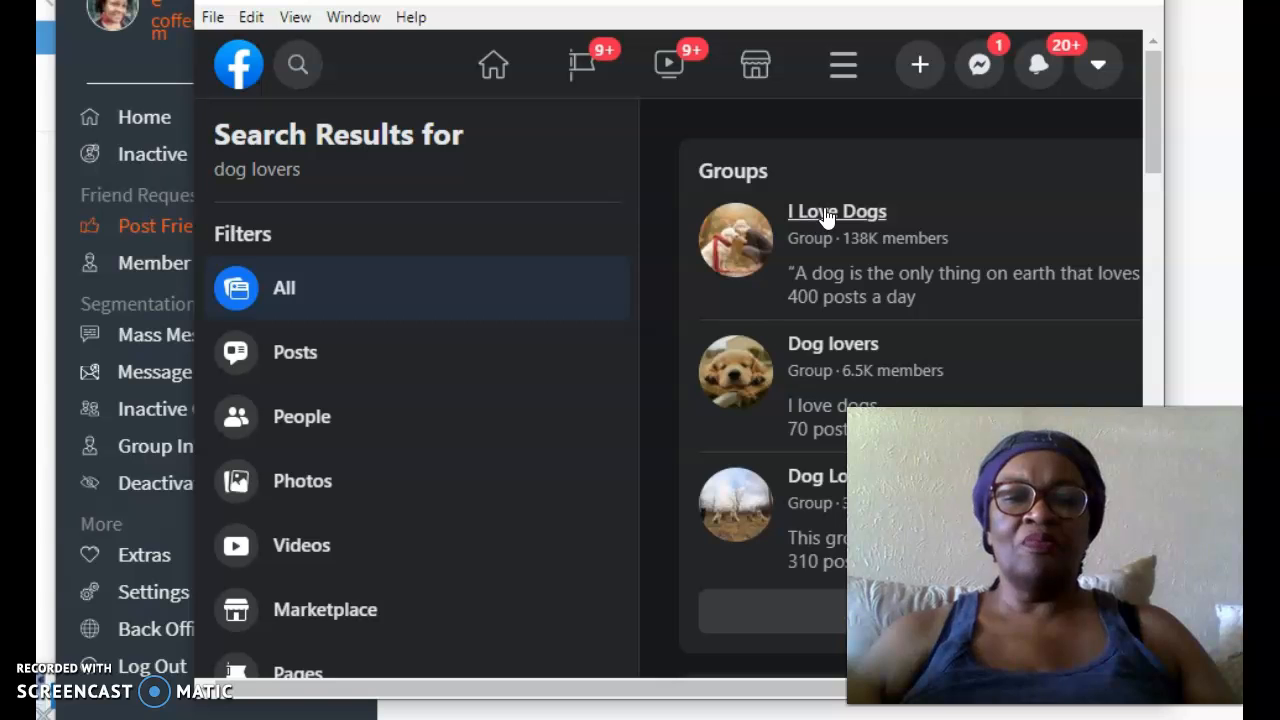
Step: Examine the dog lovers groups and page posts with their highlighted reaction lists, and close the Facebook window
mouse_move(826, 218)
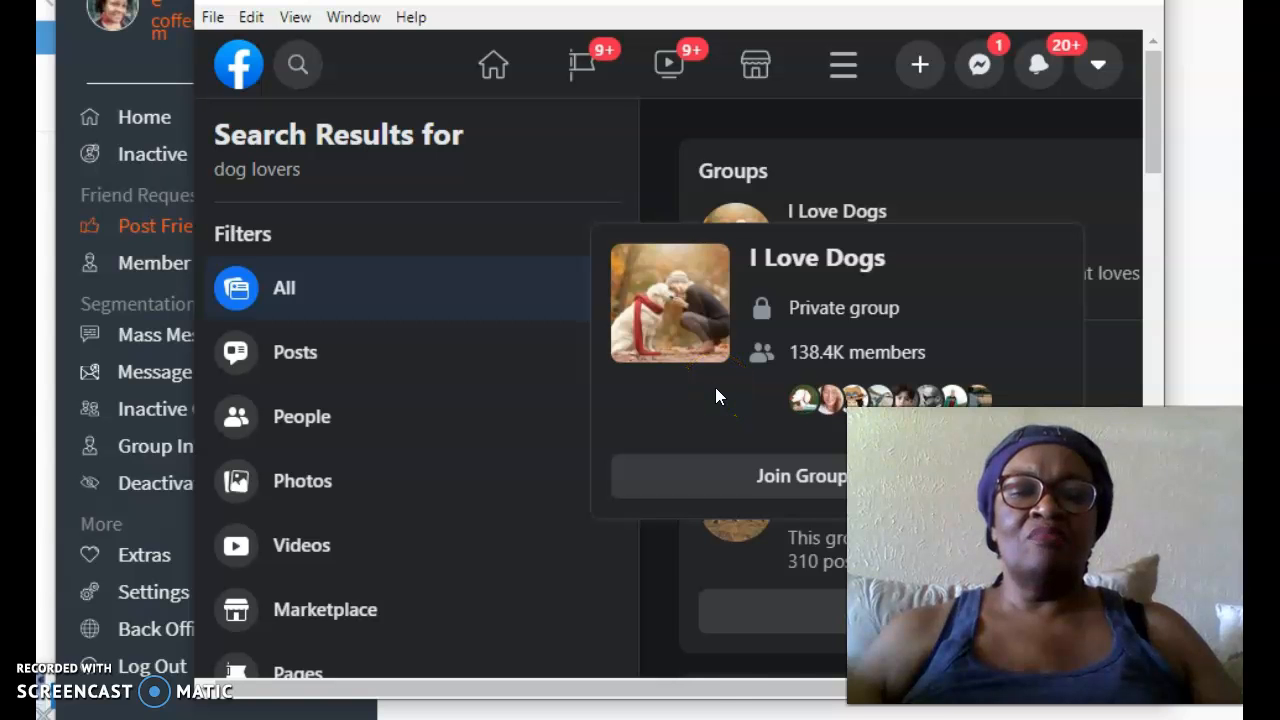
scroll(716, 389, down, 1)
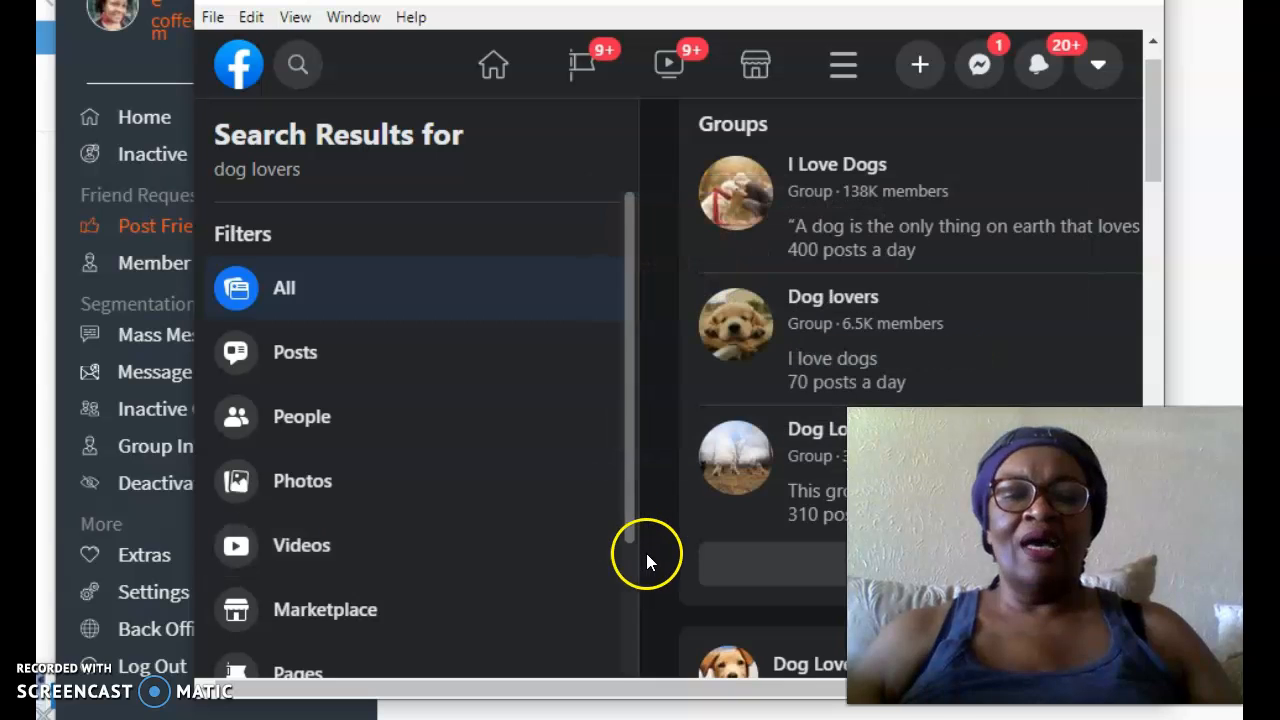
scroll(651, 569, down, 4)
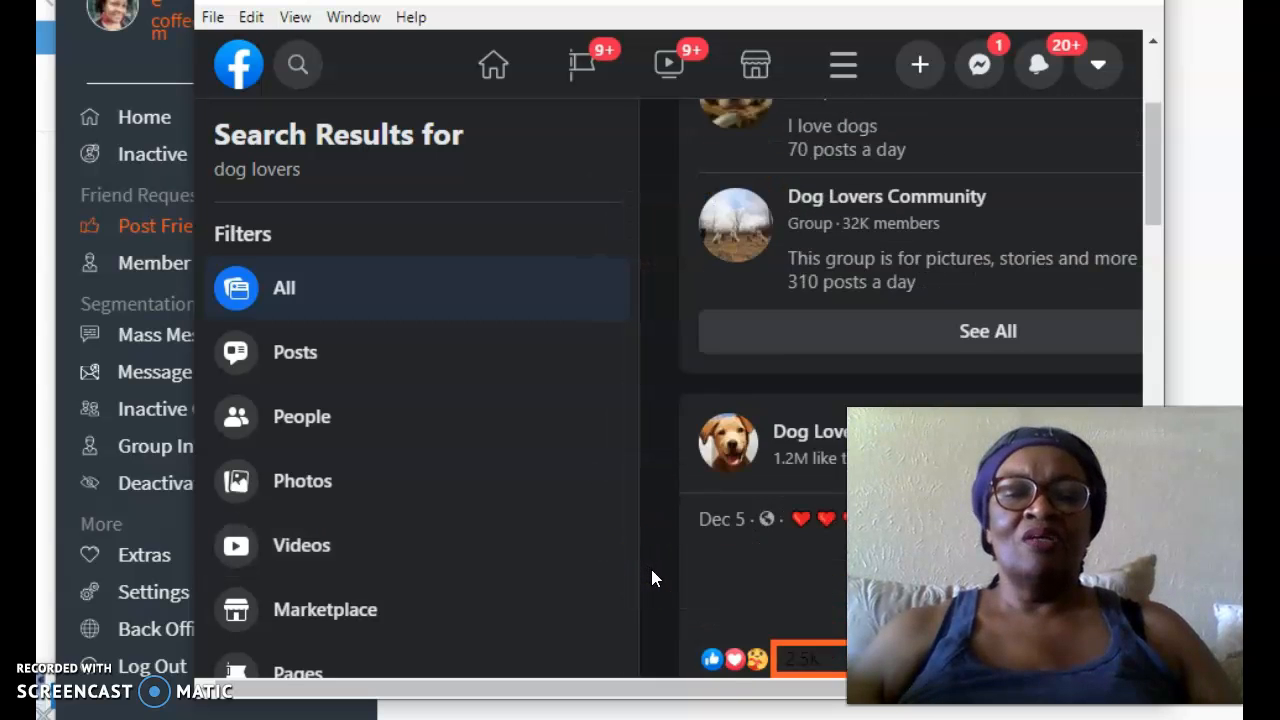
scroll(651, 569, down, 2)
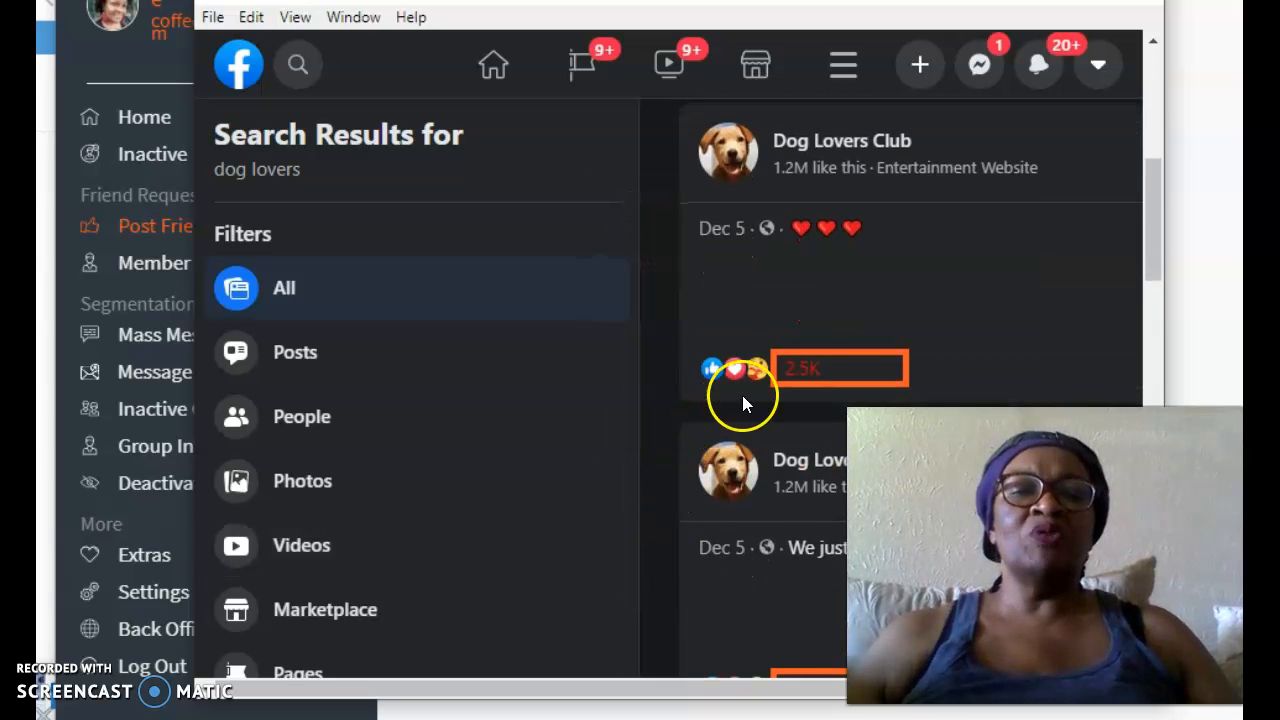
mouse_move(799, 377)
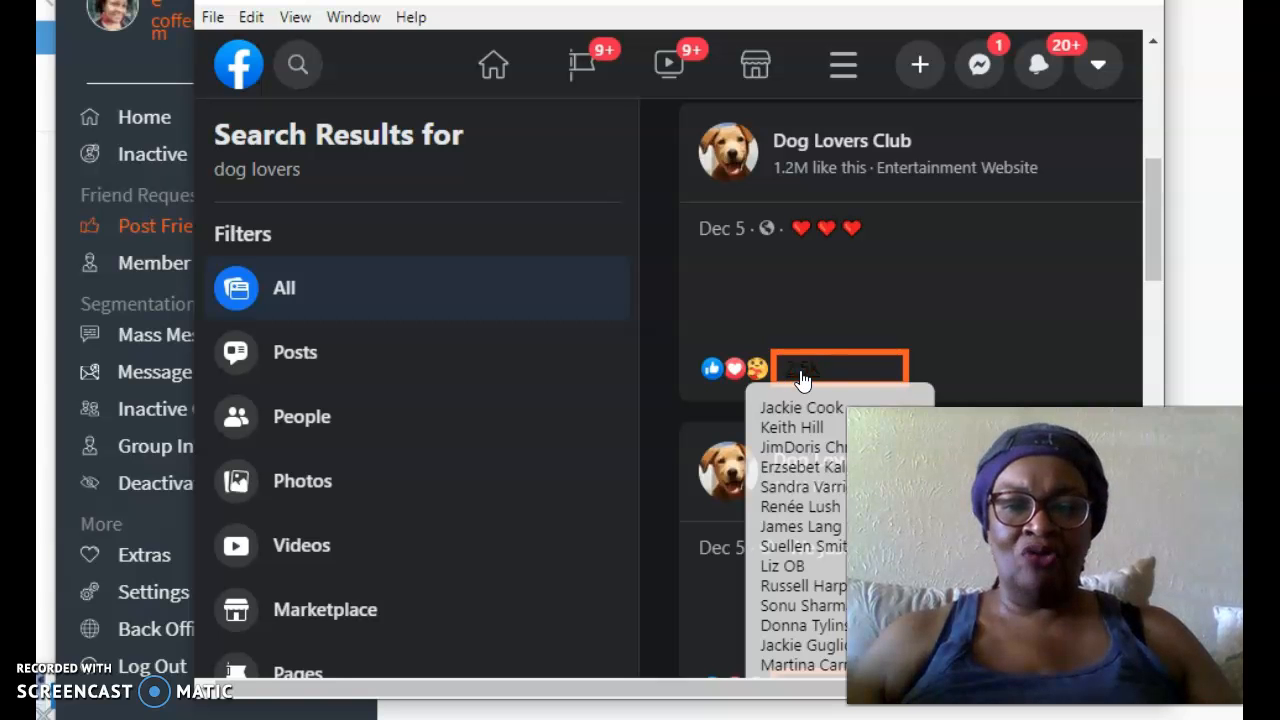
click(703, 407)
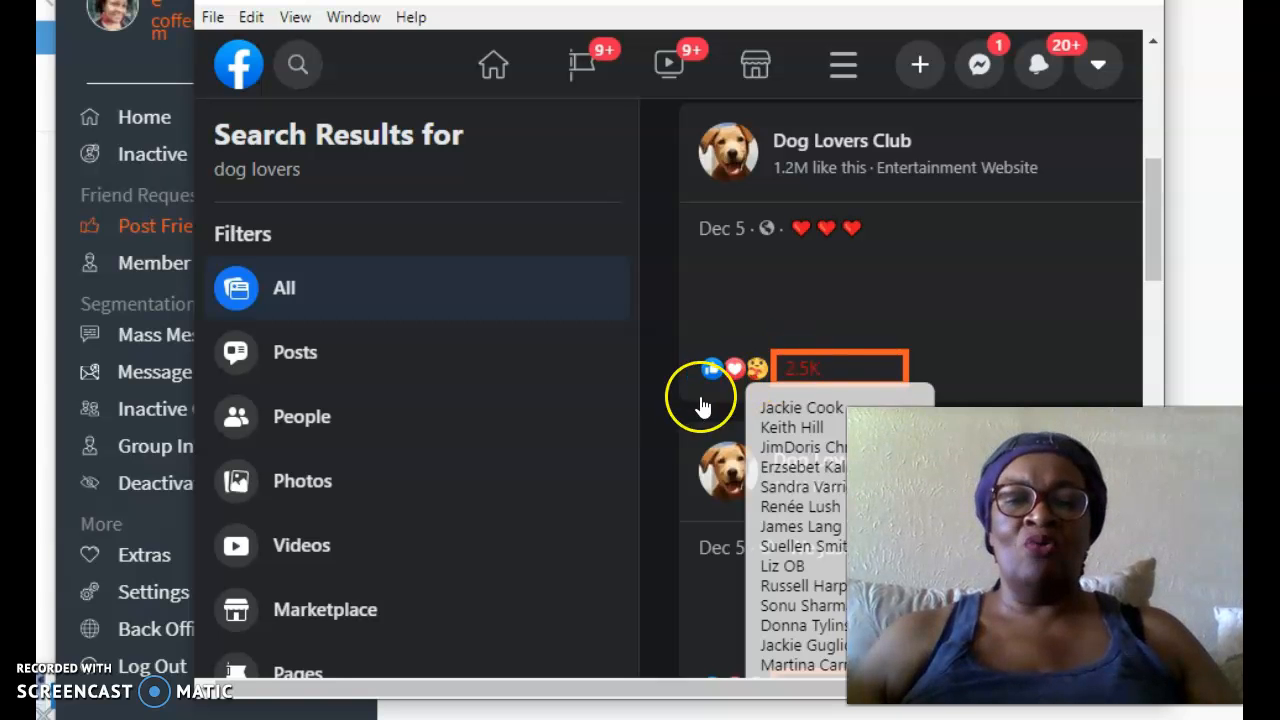
scroll(661, 450, down, 2)
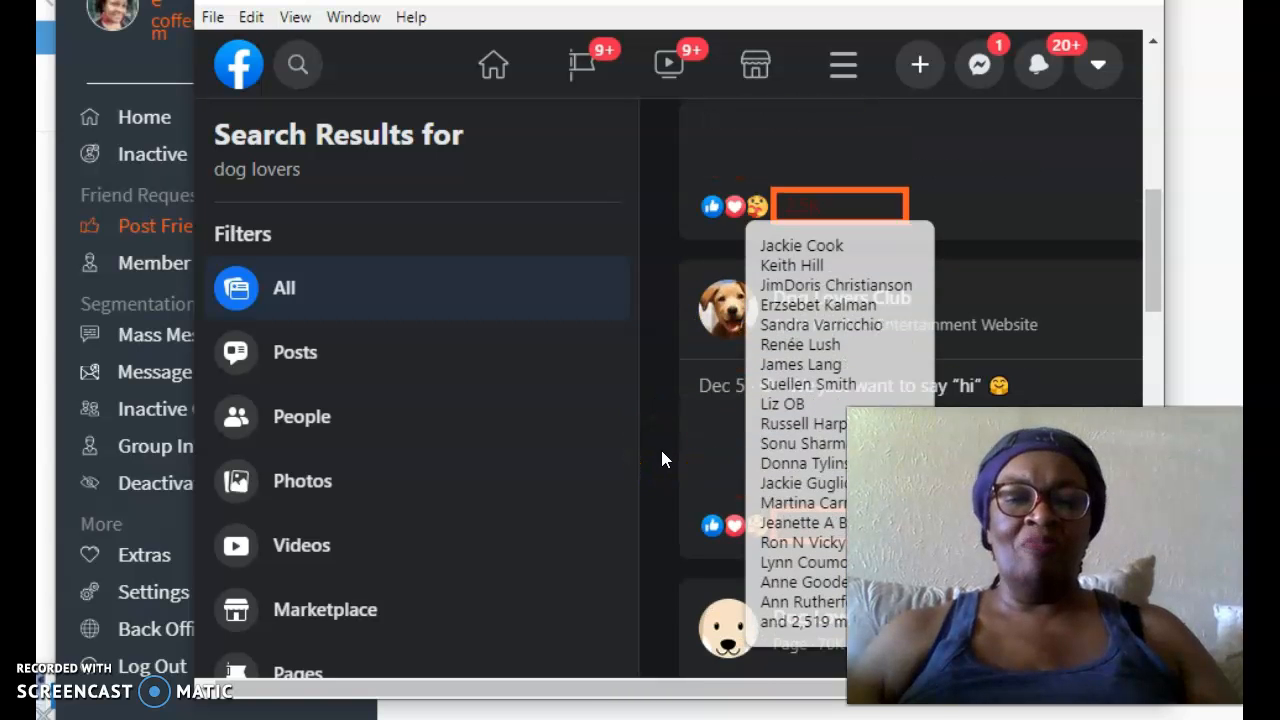
scroll(661, 450, down, 3)
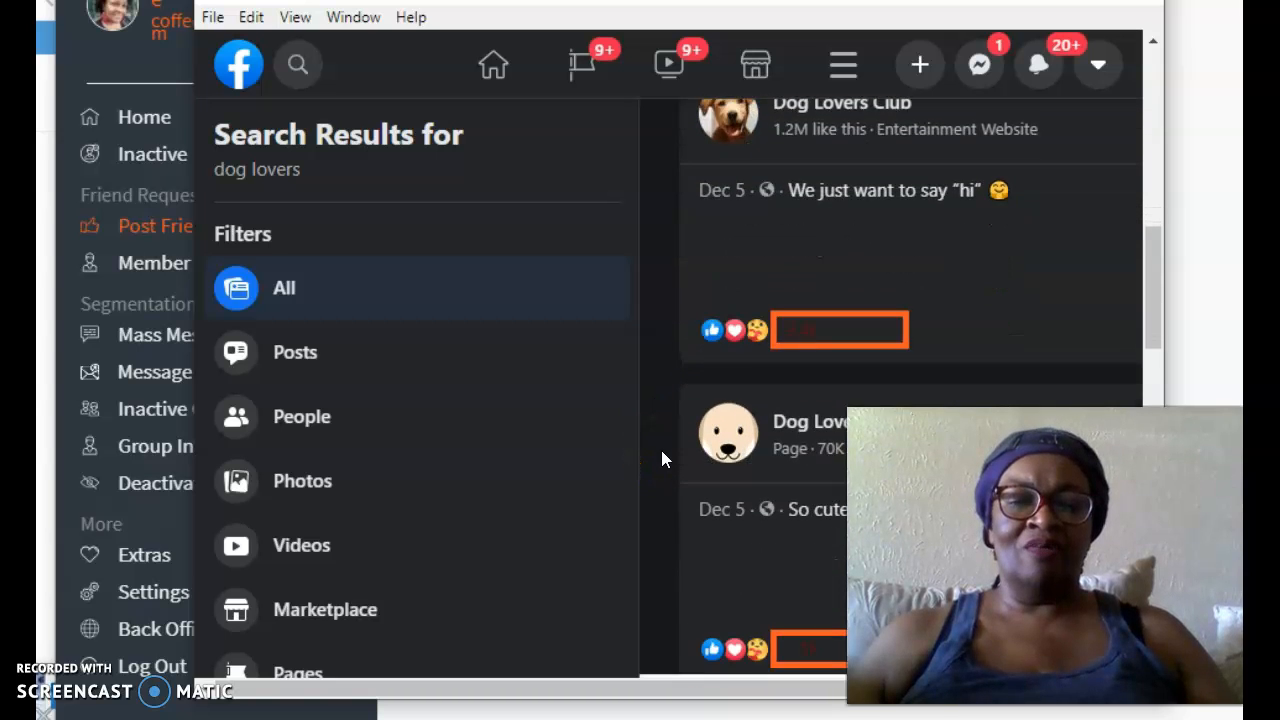
scroll(661, 458, down, 2)
scroll(661, 458, down, 2)
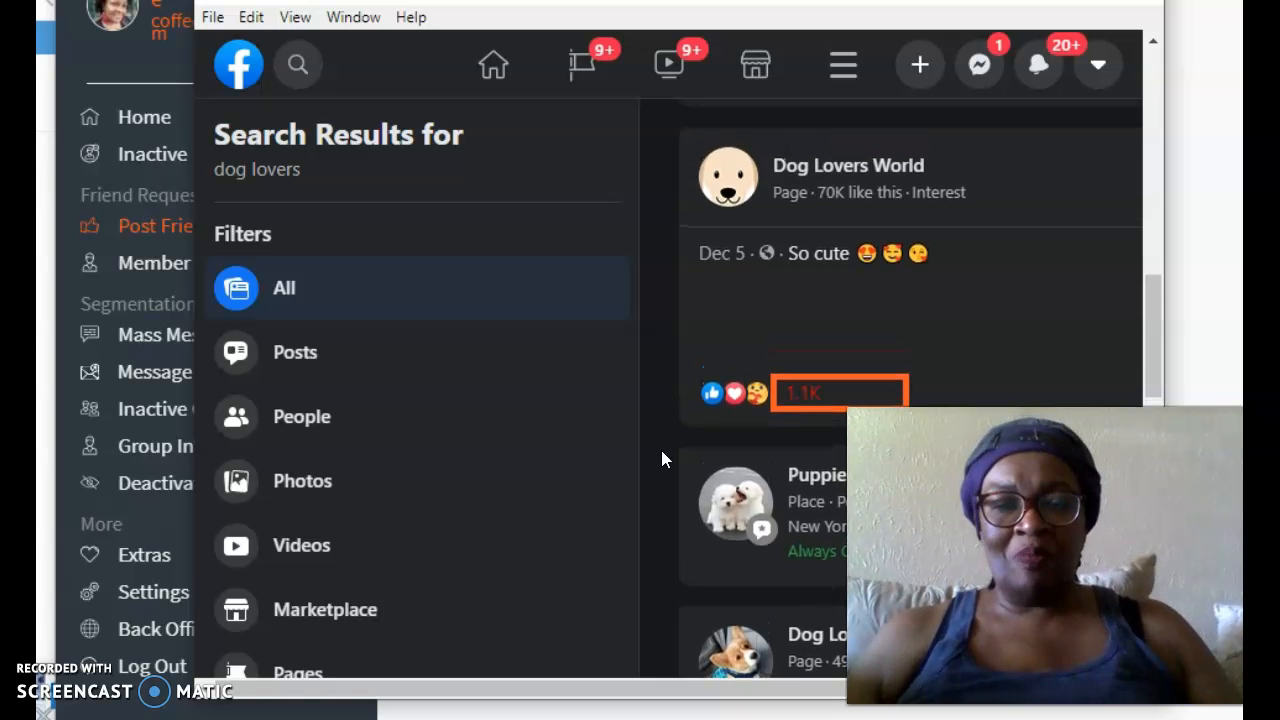
scroll(661, 459, up, 2)
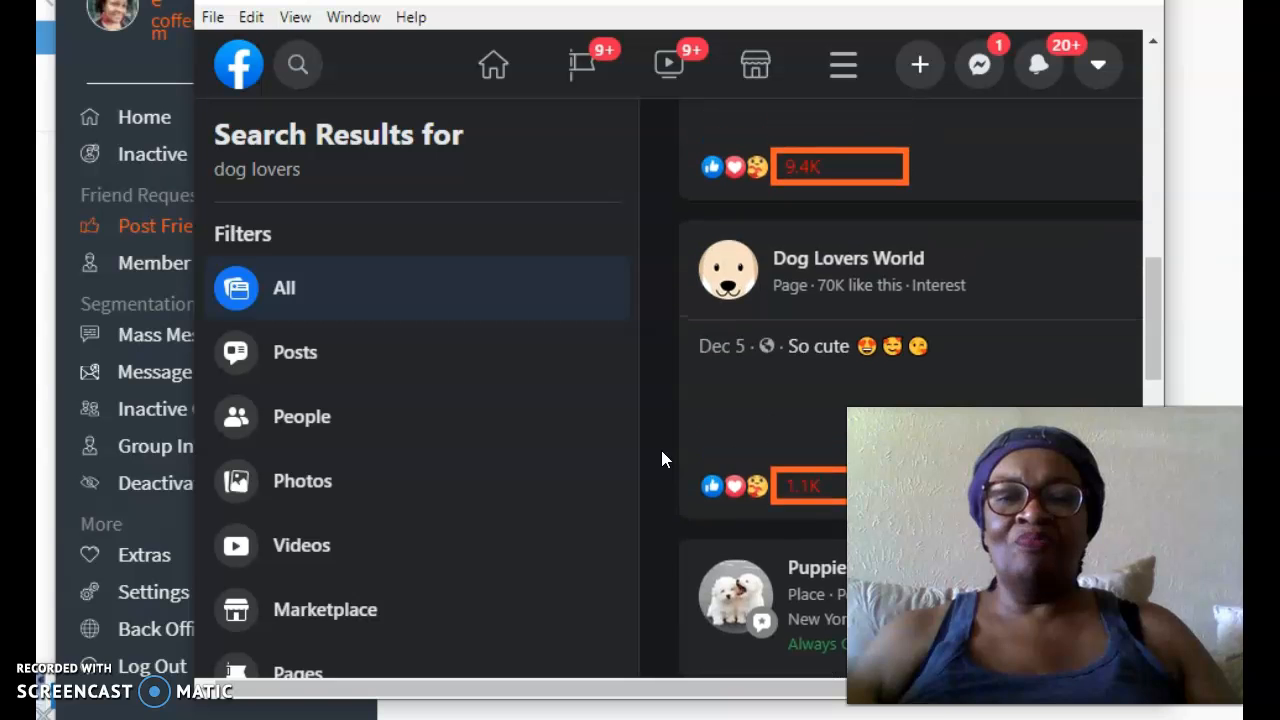
scroll(661, 452, up, 1)
scroll(661, 452, up, 1)
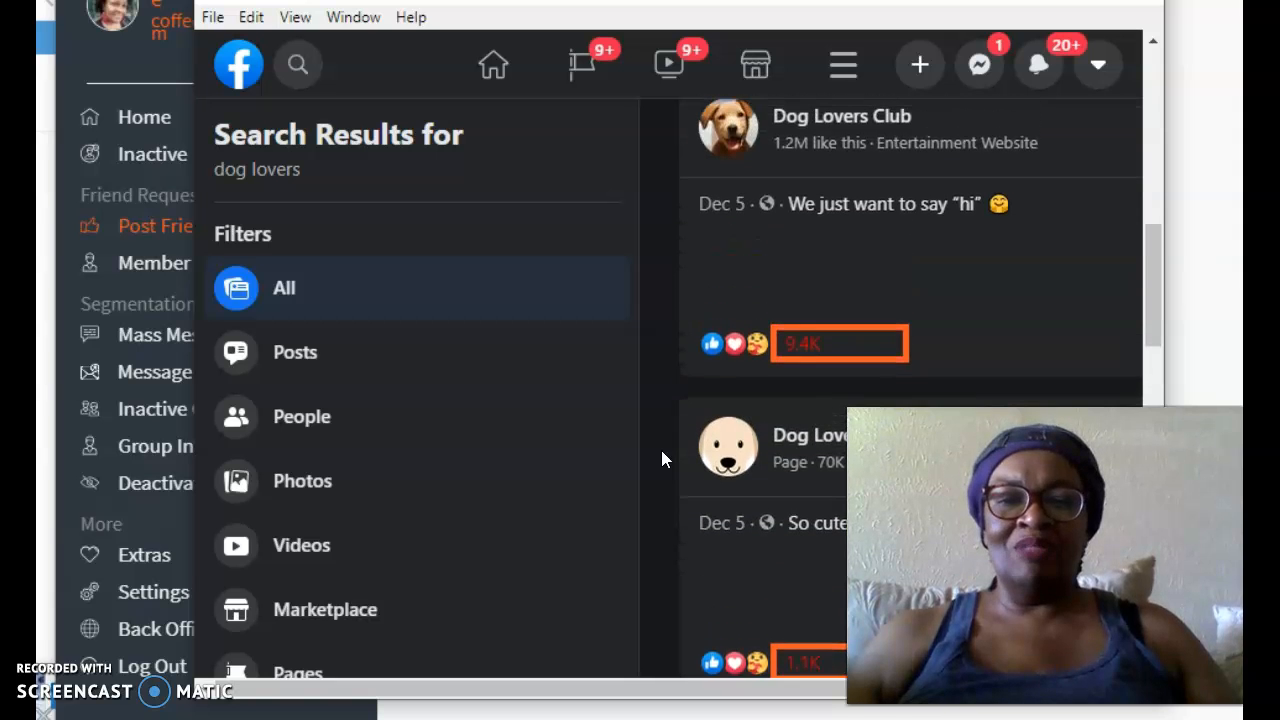
scroll(661, 459, up, 1)
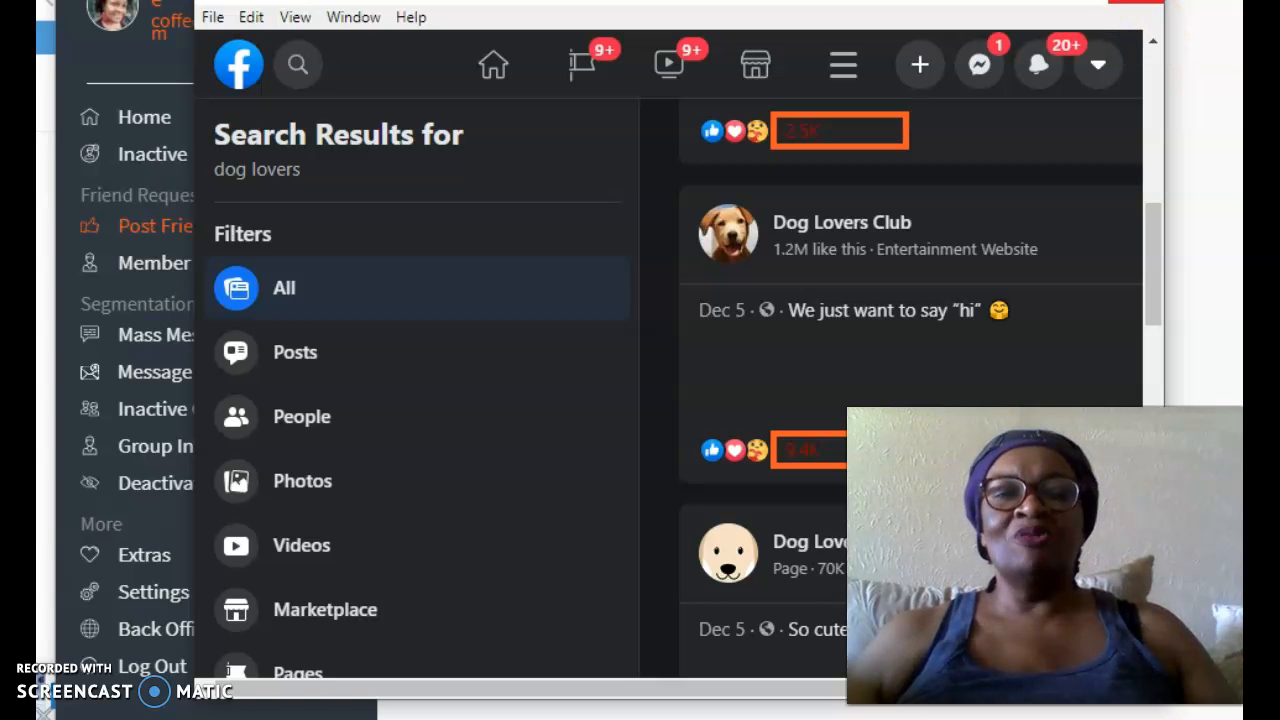
click(1137, 2)
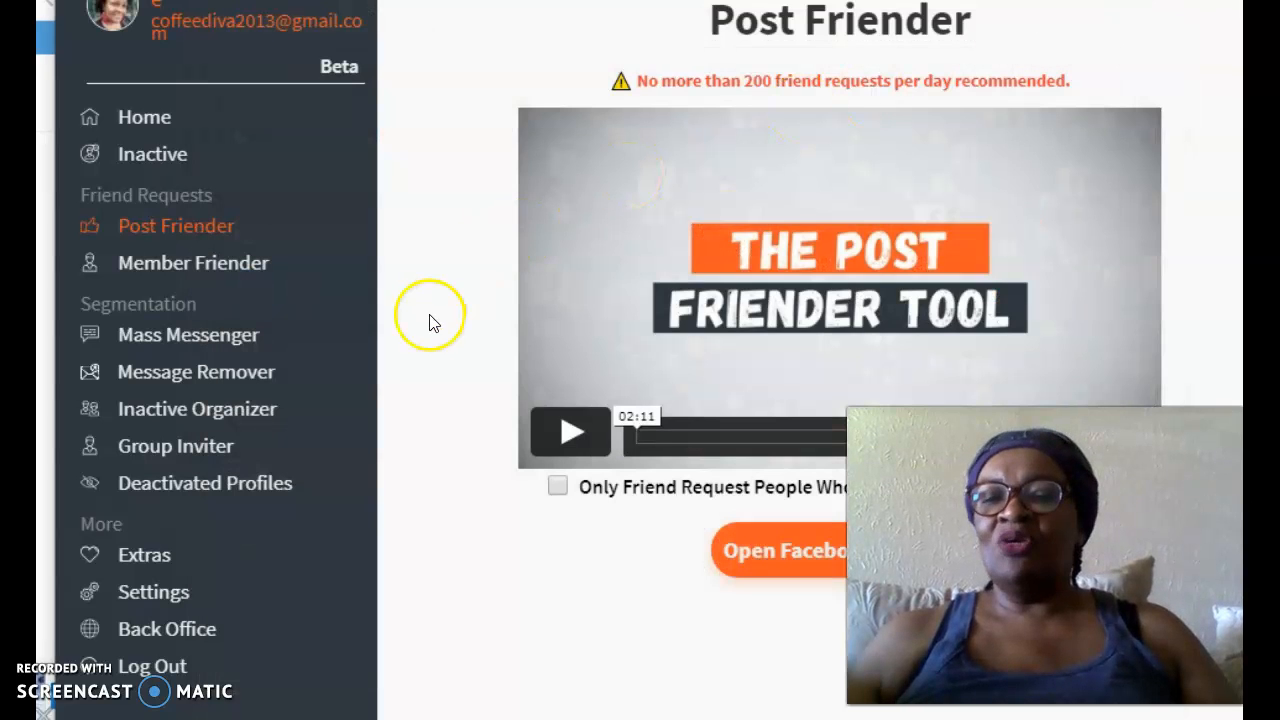
Step: Launch the Post Lover tool from the extra tools and start loving posts on the Facebook timeline
click(155, 558)
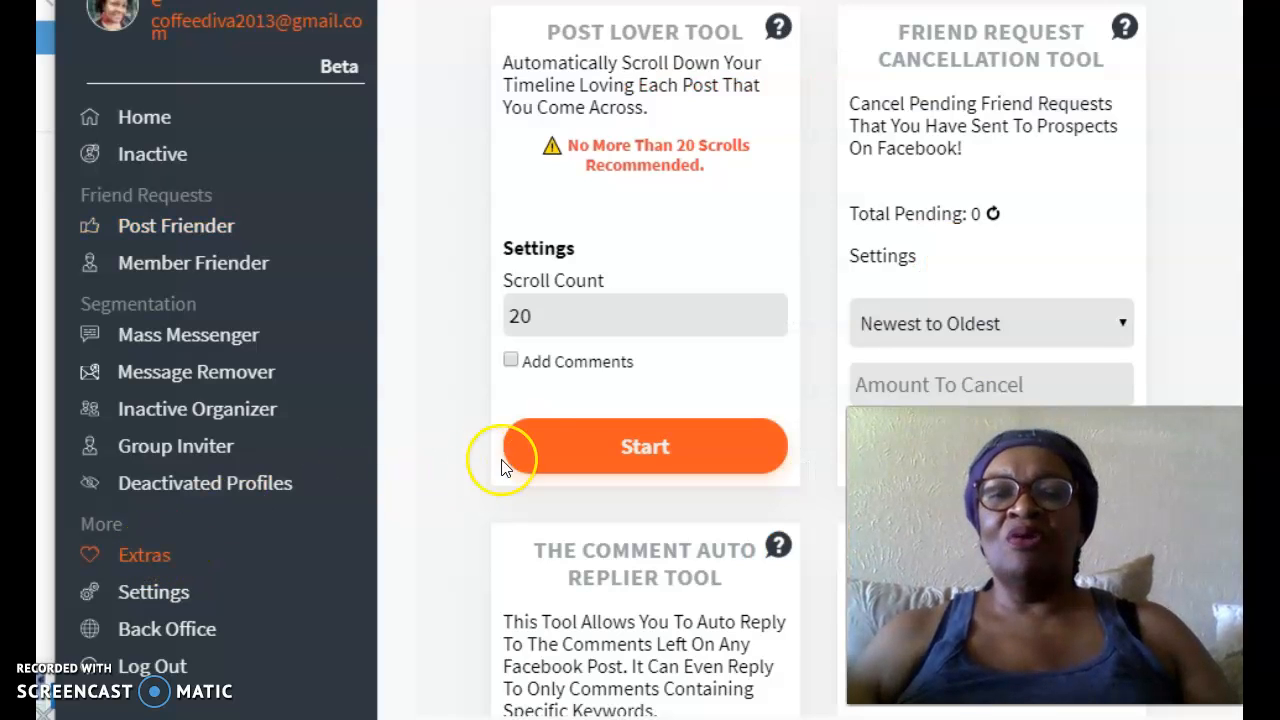
click(558, 452)
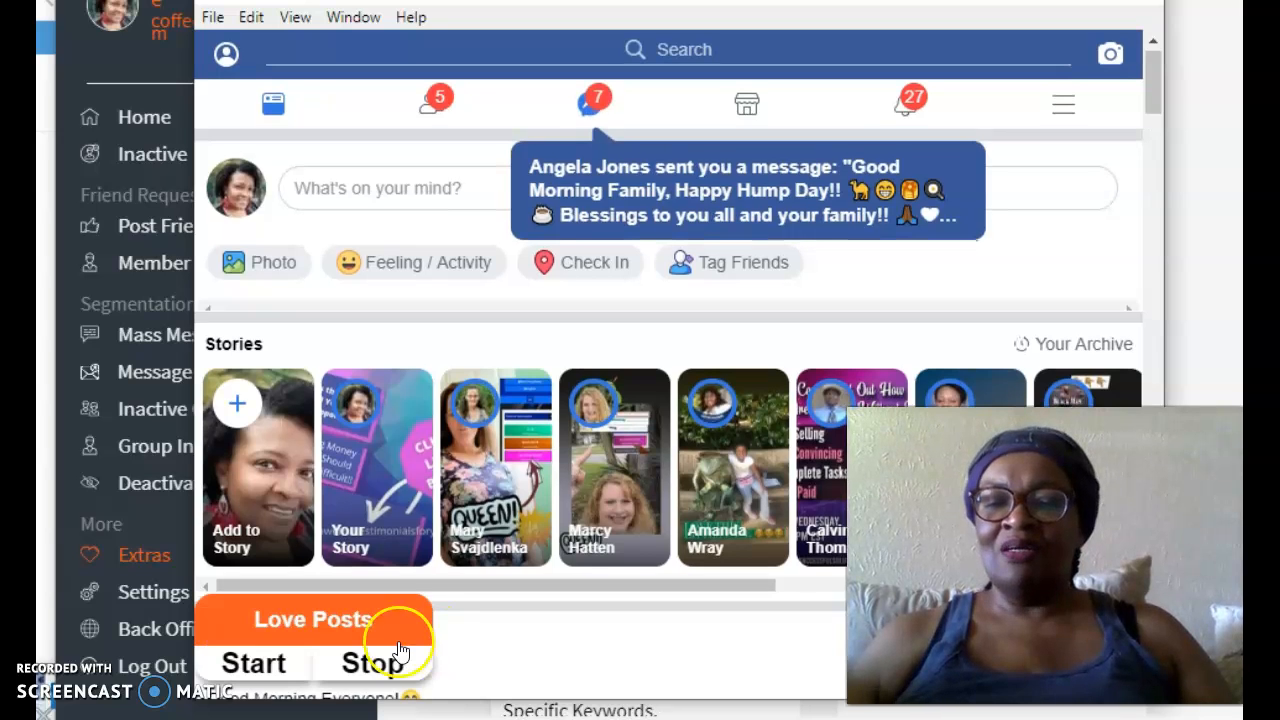
click(258, 662)
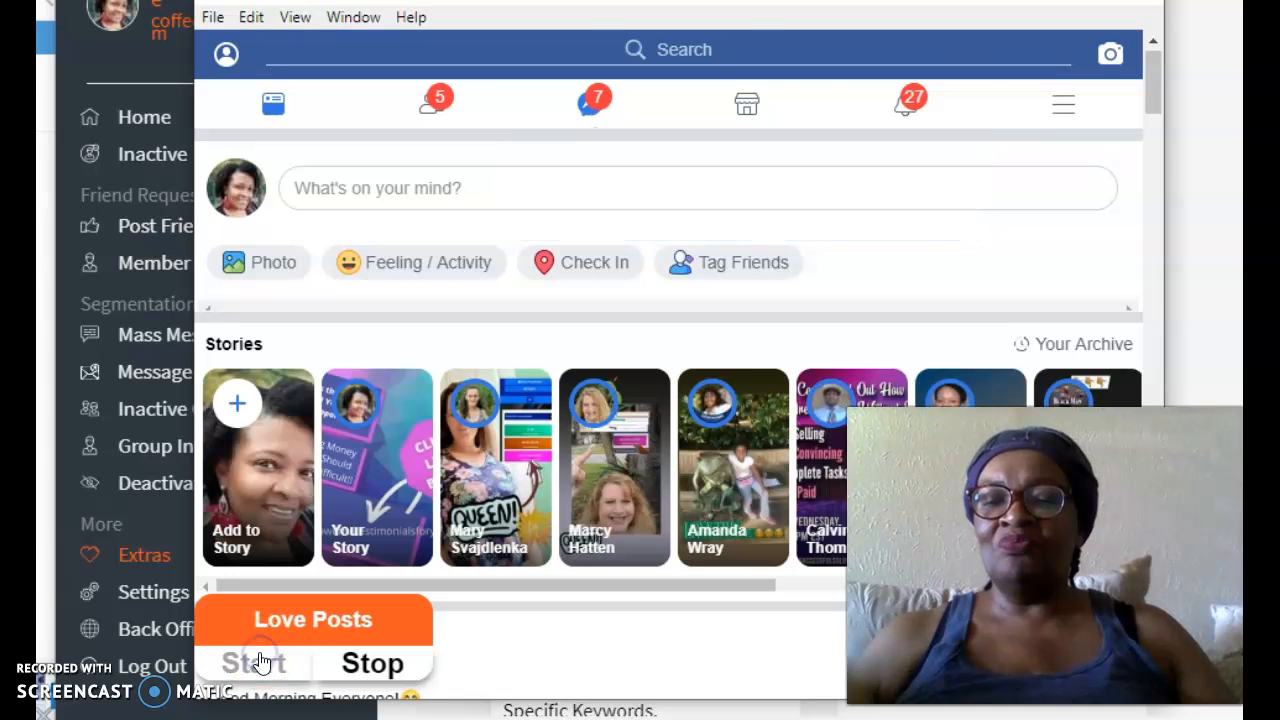